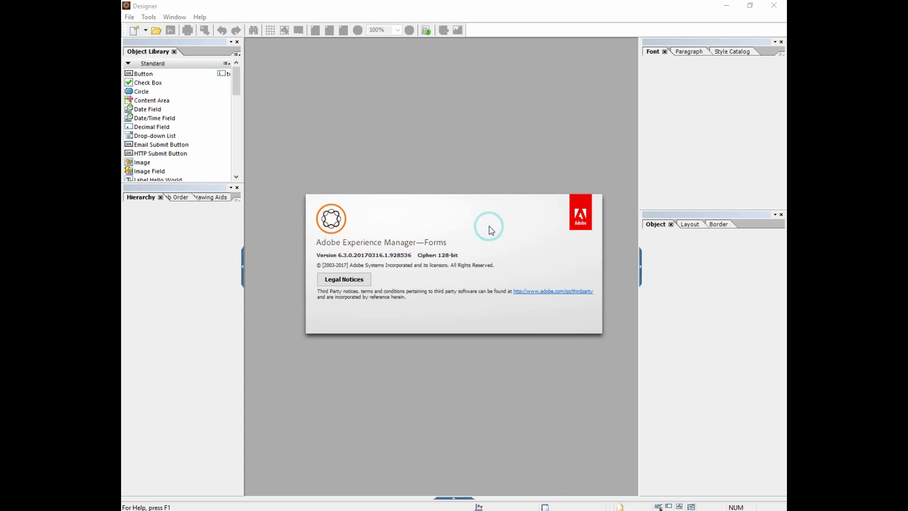
Open the recently used Template form from the File menu's recent files
click(127, 18)
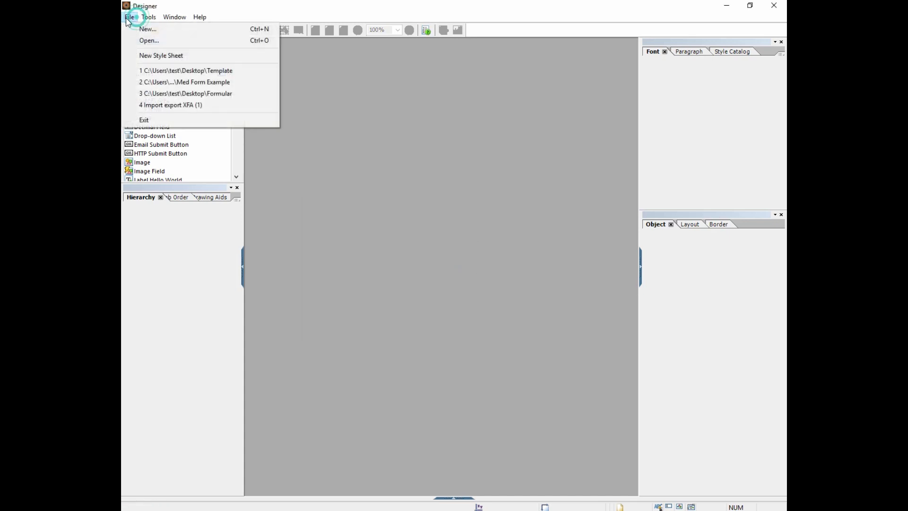
click(172, 71)
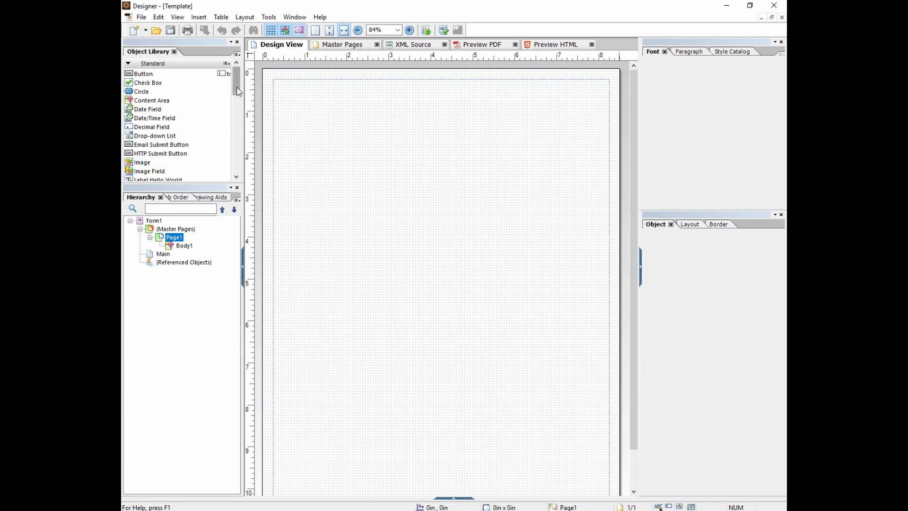
Place the TTT Header at the page top and the TTT Footer at the bottom
mouse_move(239, 93)
mouse_down()
mouse_move(238, 128)
mouse_move(234, 82)
mouse_move(235, 135)
mouse_up()
drag(158, 105, 325, 101)
drag(146, 97, 360, 452)
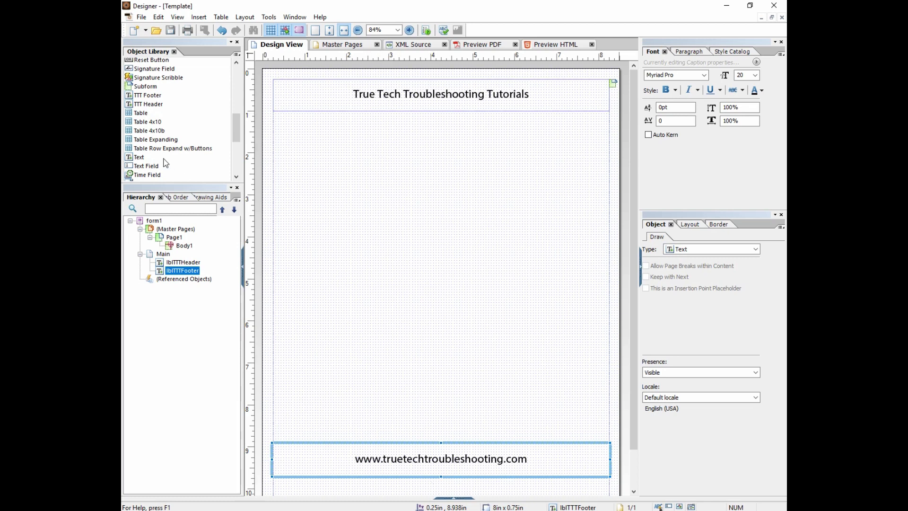
Add a Text object below the header and widen it to the full 8in width
drag(235, 134, 233, 109)
scroll(143, 132, down, 5)
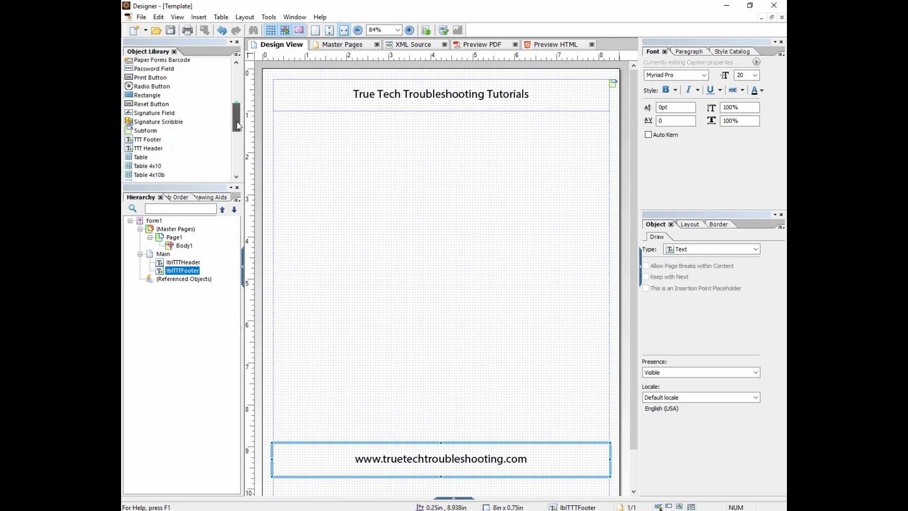
drag(140, 169, 611, 232)
drag(275, 176, 272, 177)
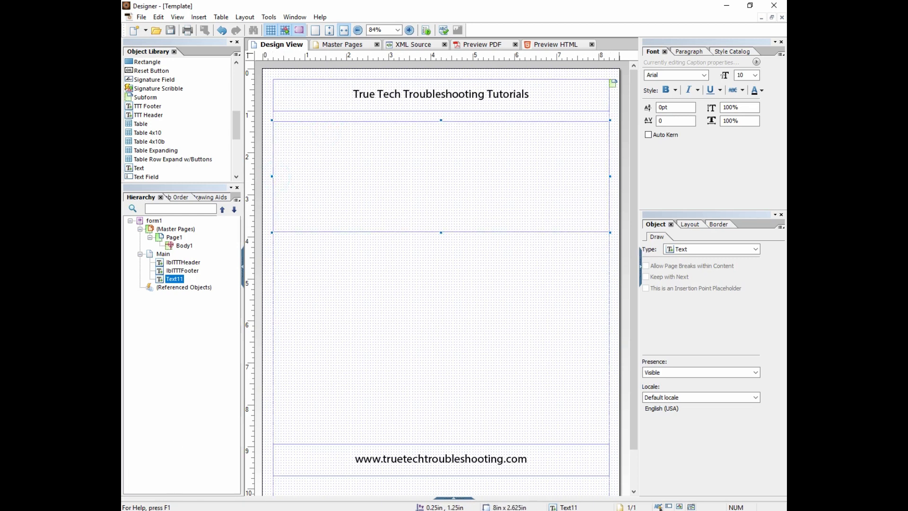
Paste the lorem ipsum terms into the text box and move it up under the header
double_click(342, 140)
key(ctrl+v)
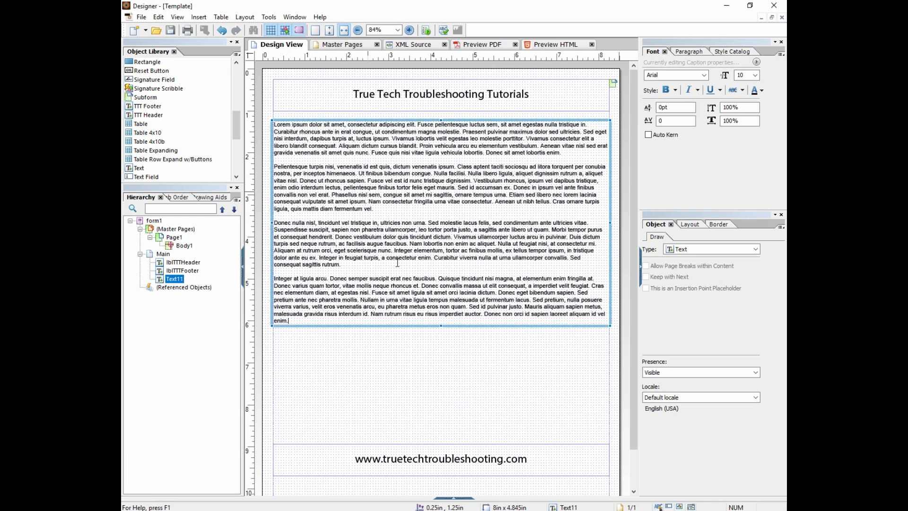
click(388, 348)
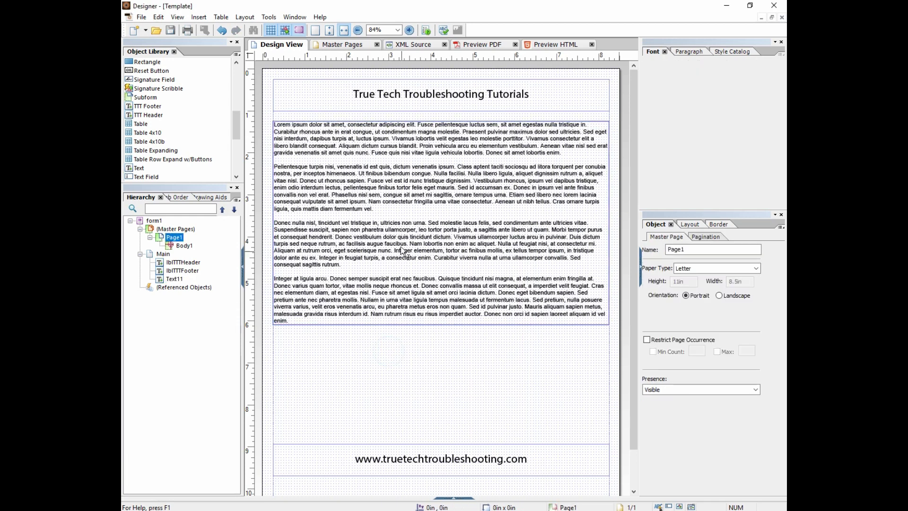
click(447, 326)
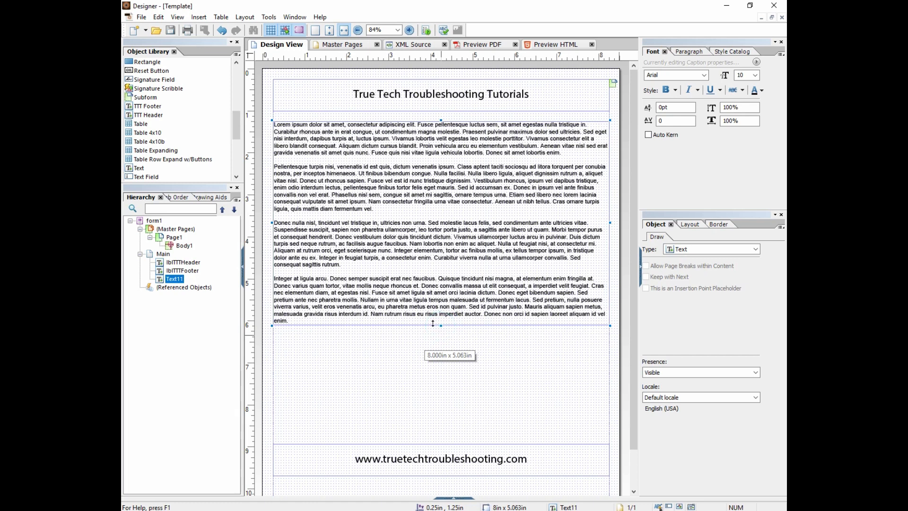
drag(428, 314, 425, 306)
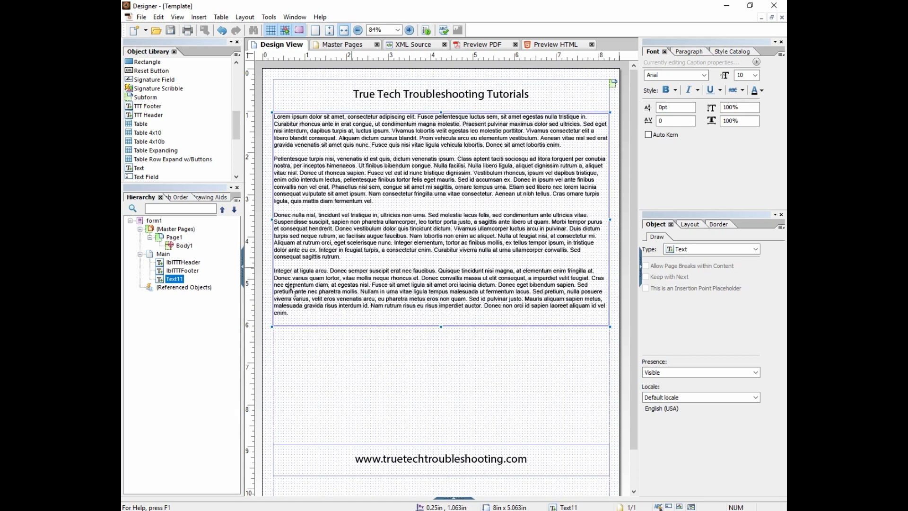
Order the text object before the footer in the Hierarchy and rename it lblTerms
drag(175, 279, 177, 272)
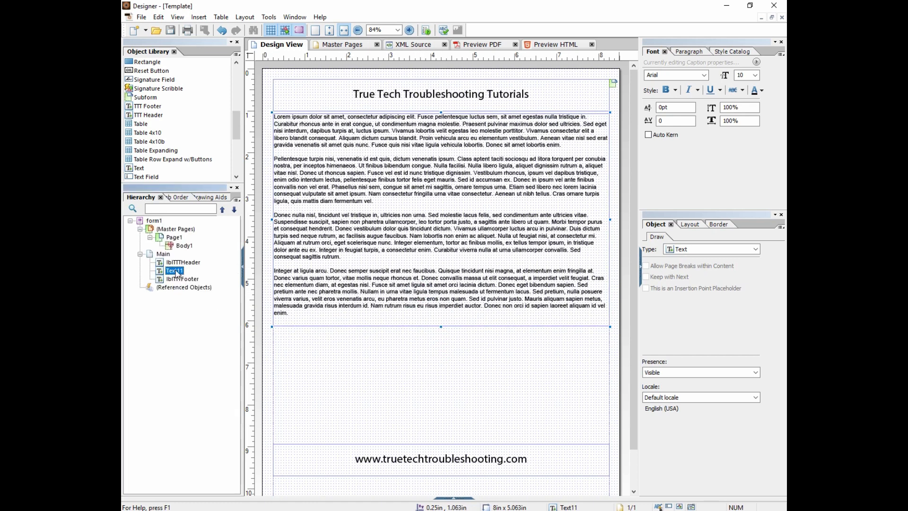
click(178, 272)
text(l)
text(blTerms)
key(Return)
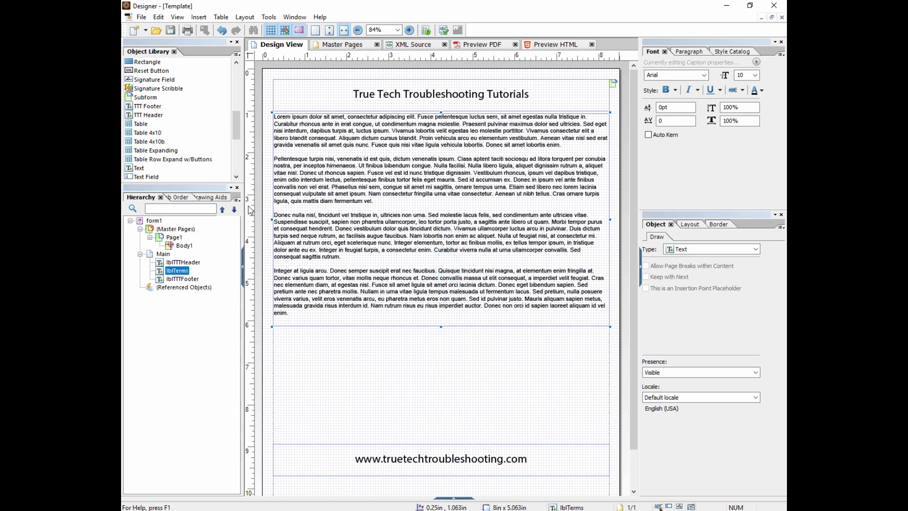
scroll(164, 86, up, 6)
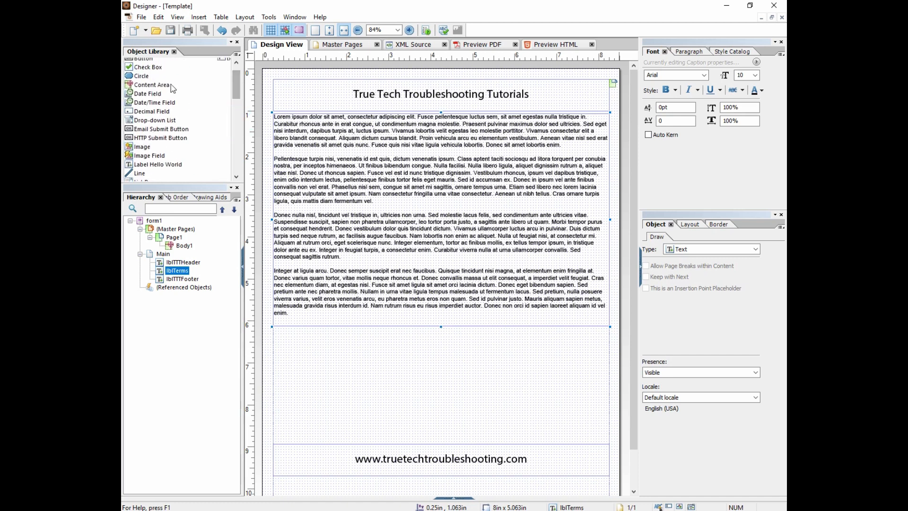
Place a checkbox below the terms captioned 'I agree to the above terms and conditions'
drag(144, 67, 610, 345)
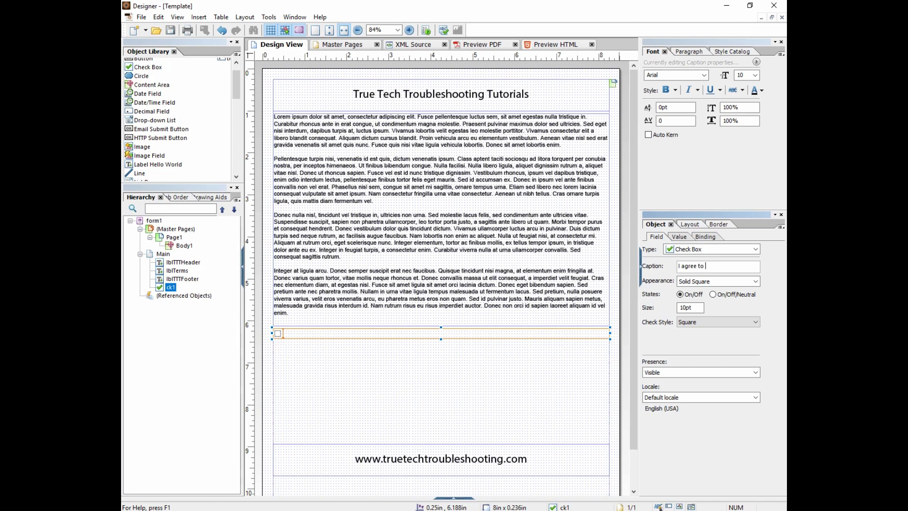
text(I agree to the above terms and conditions)
click(268, 480)
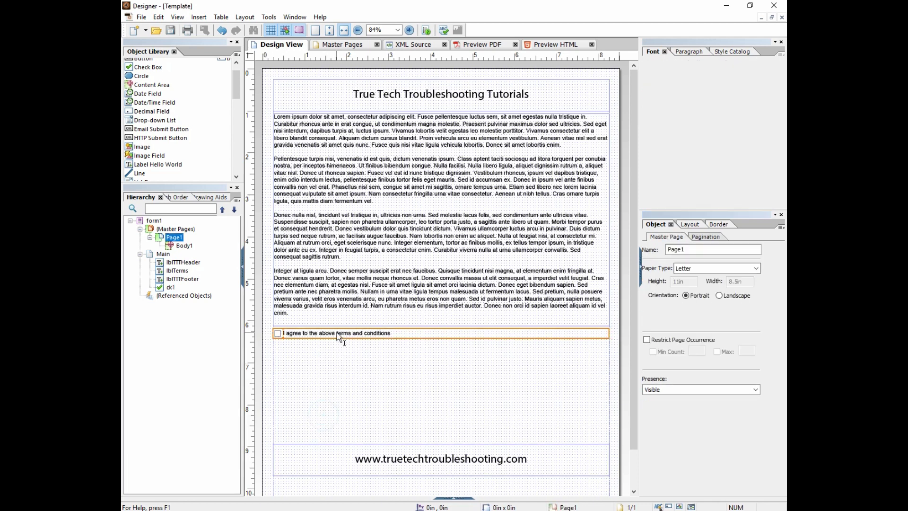
Set the checkbox size to 12pt
click(529, 333)
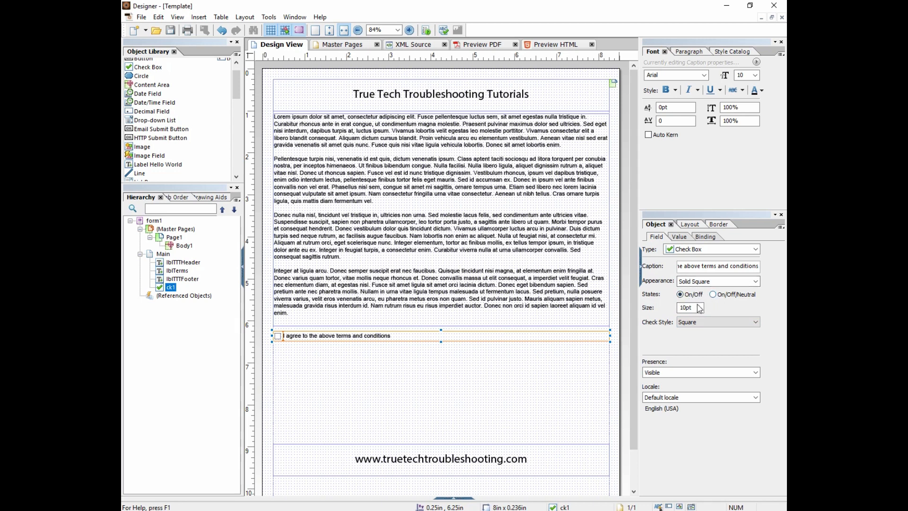
drag(703, 308, 675, 308)
text(12)
key(Return)
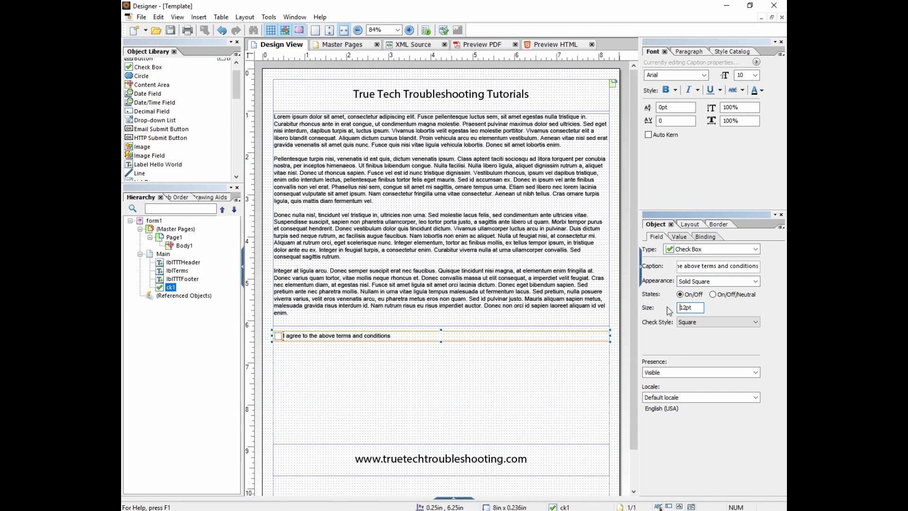
drag(695, 308, 677, 308)
text(10)
key(Return)
double_click(699, 309)
text(12)
Keep the checkbox's Solid Square appearance and Square check style
click(727, 281)
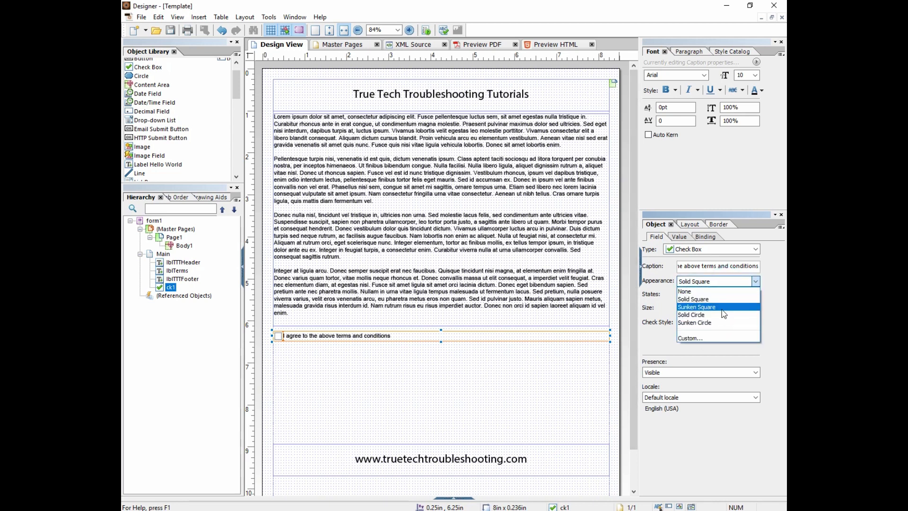
click(716, 307)
click(716, 282)
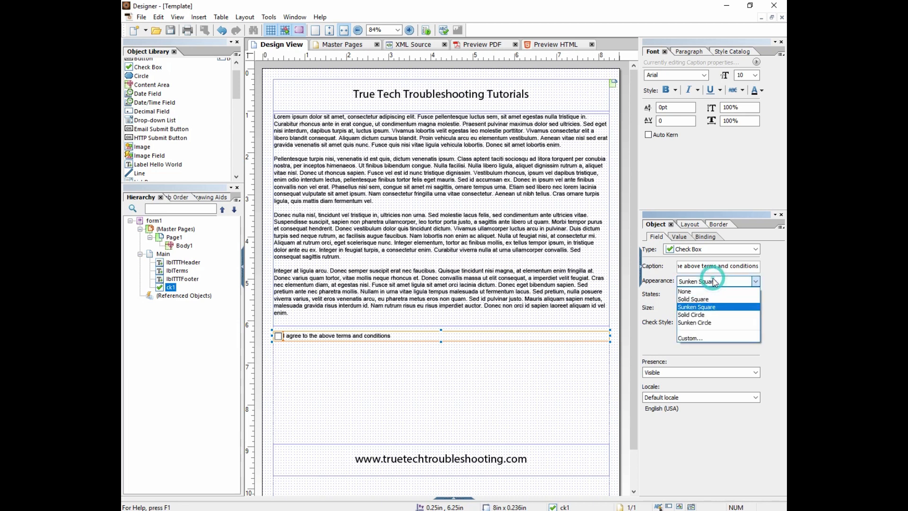
click(710, 300)
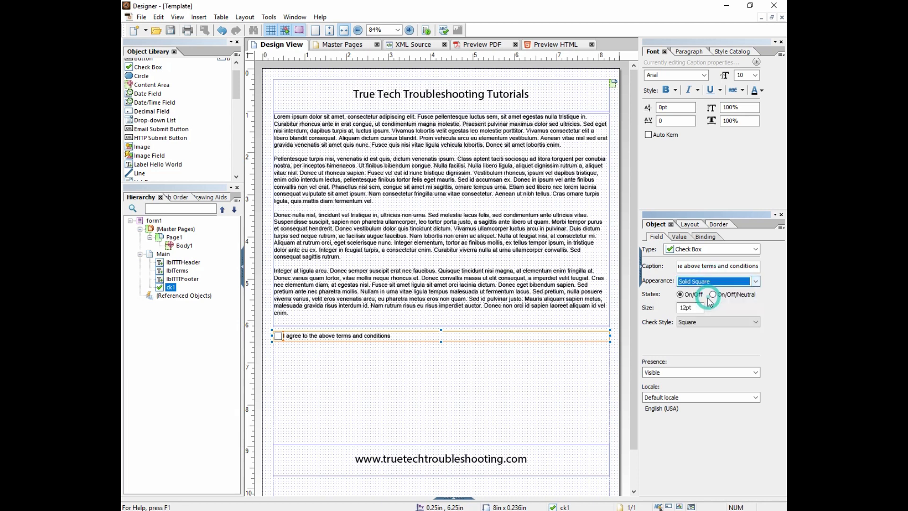
click(709, 323)
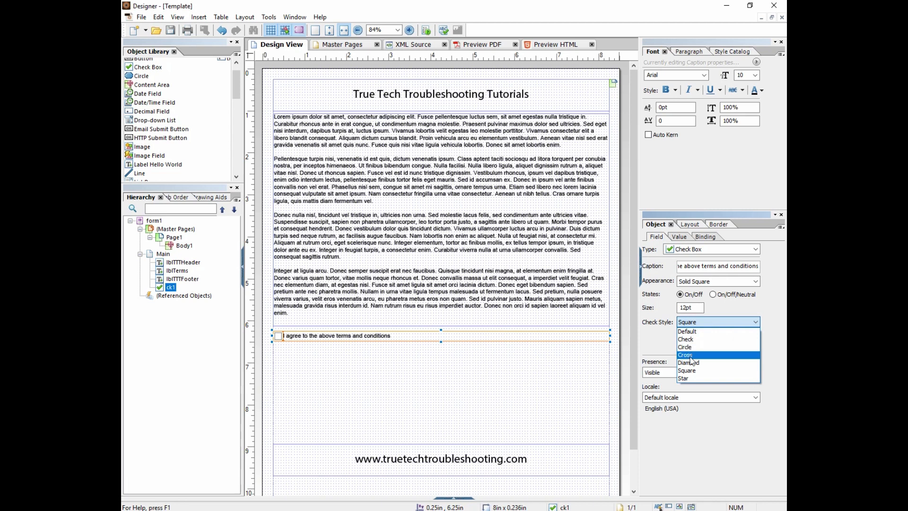
click(685, 372)
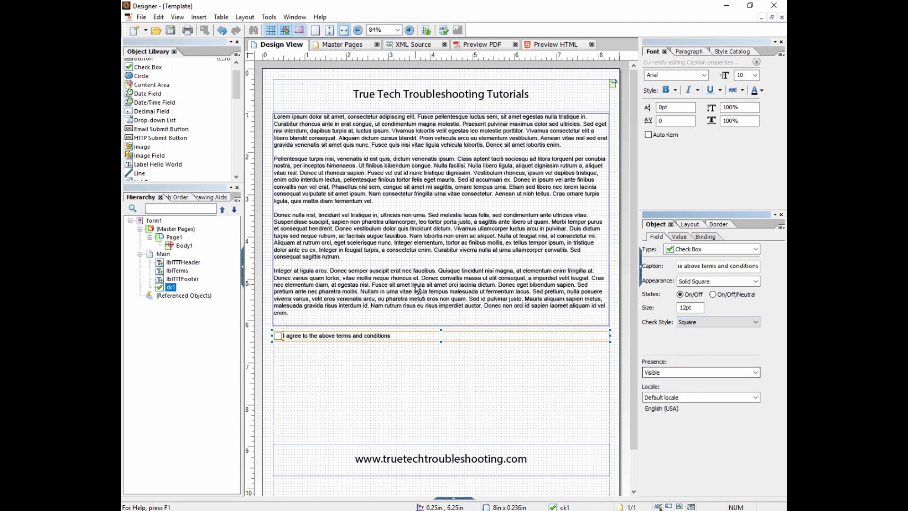
drag(405, 339, 405, 333)
click(170, 287)
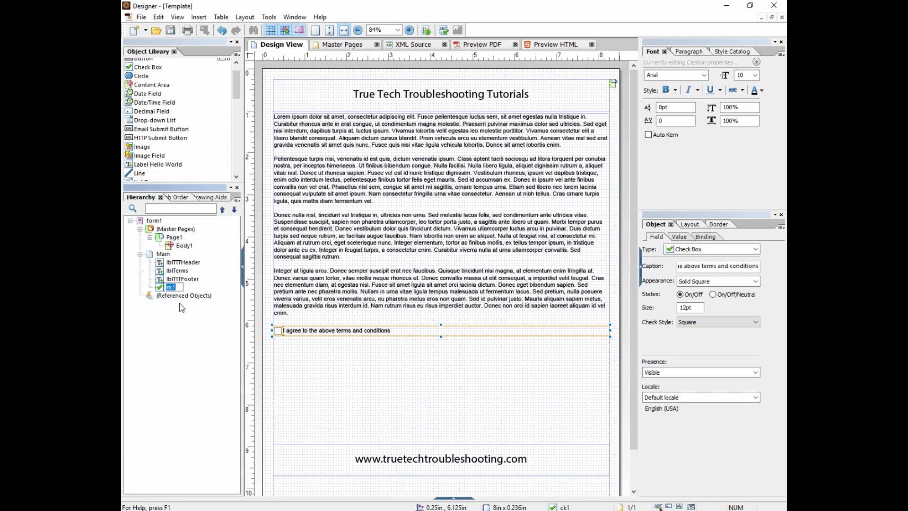
text(ckTerms)
key(Return)
drag(178, 289, 177, 274)
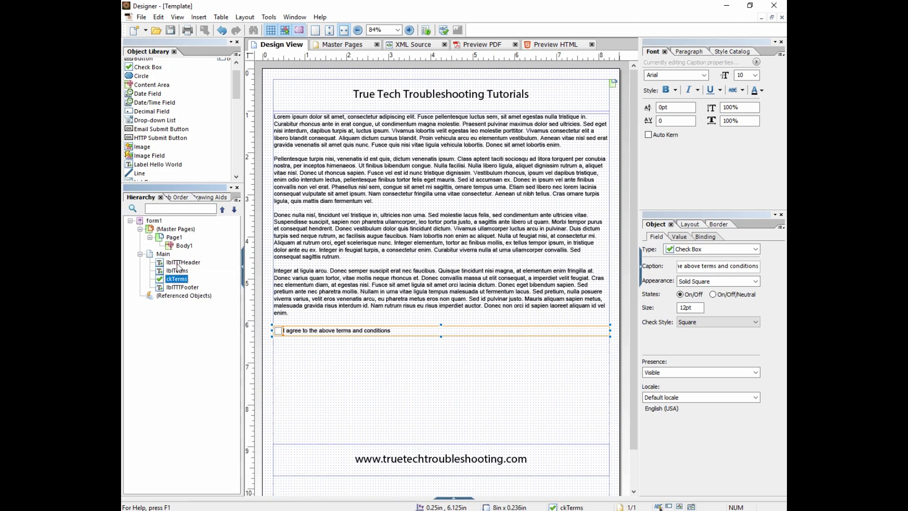
click(178, 264)
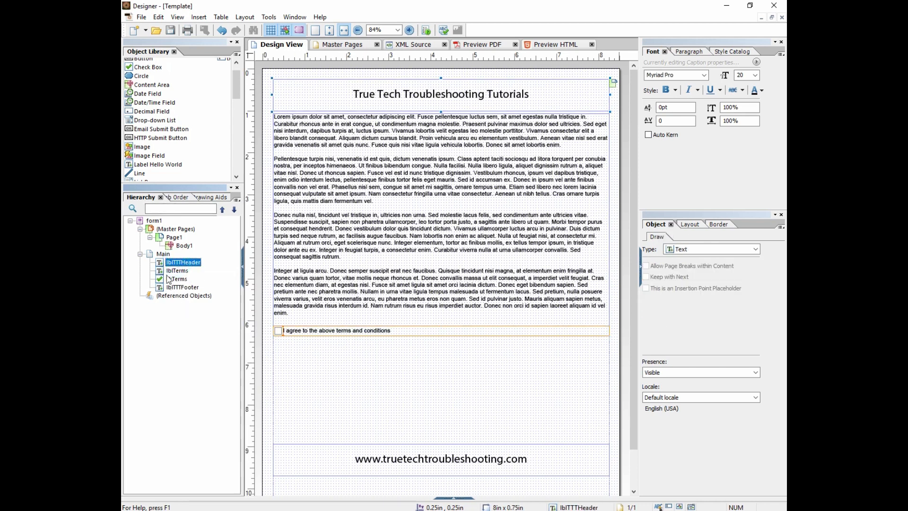
click(176, 271)
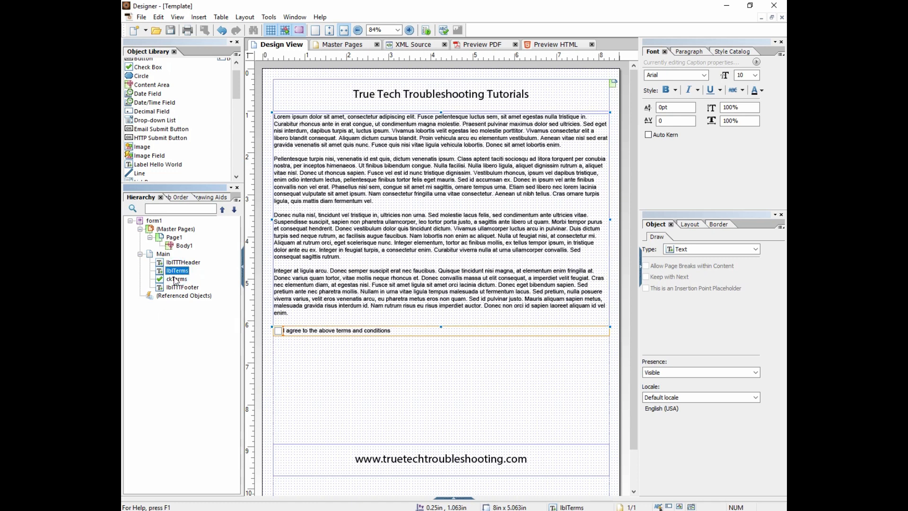
click(176, 280)
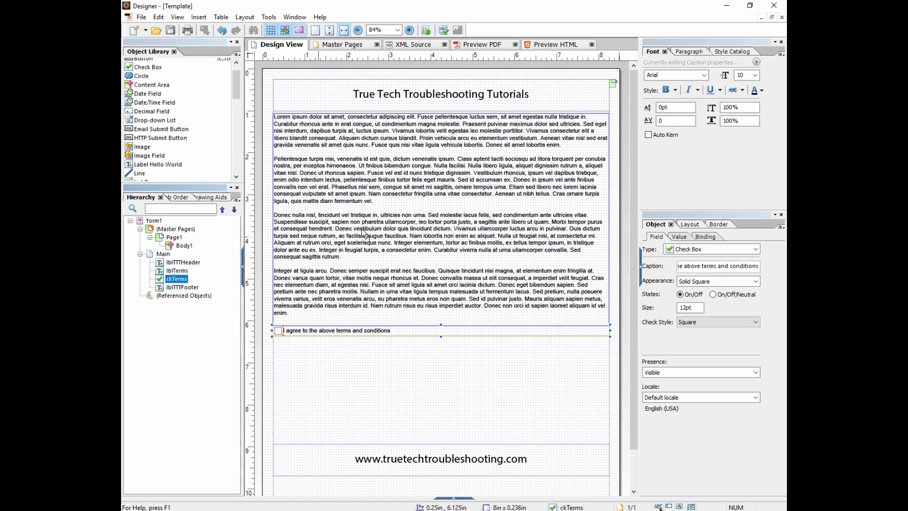
click(182, 289)
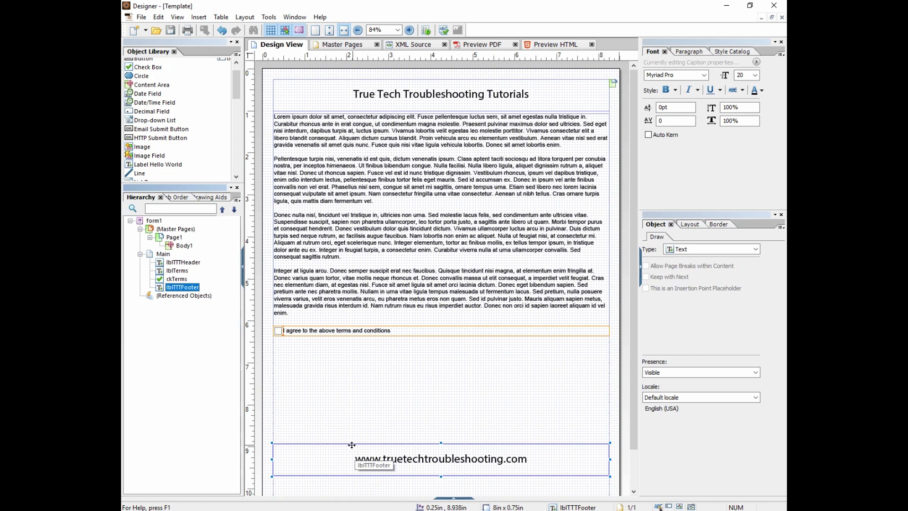
click(163, 254)
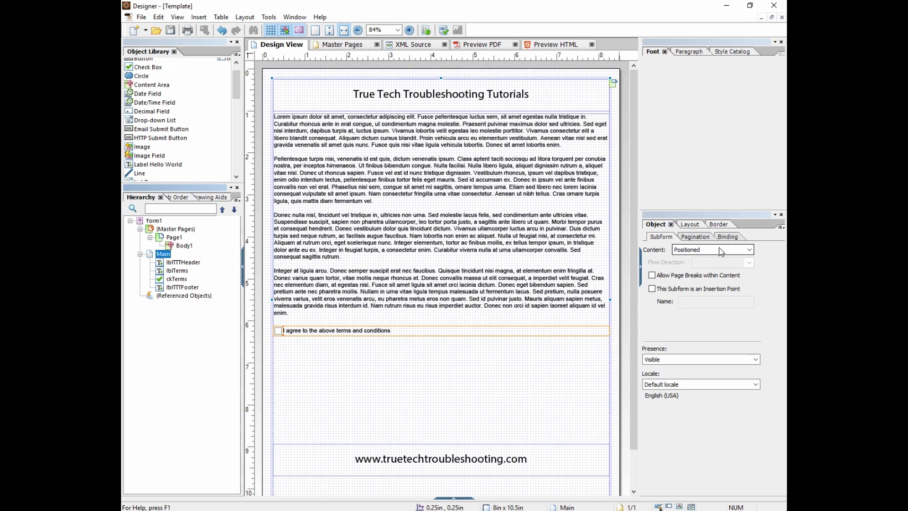
click(721, 250)
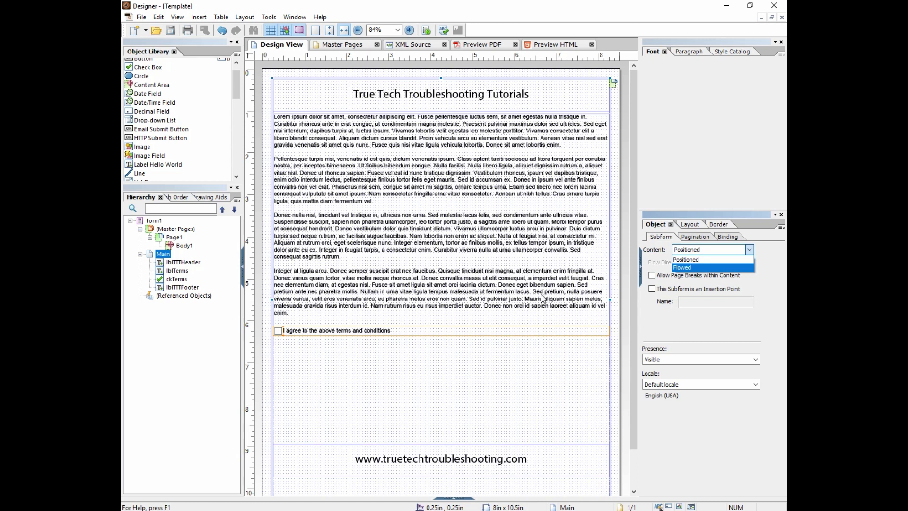
click(376, 369)
click(385, 331)
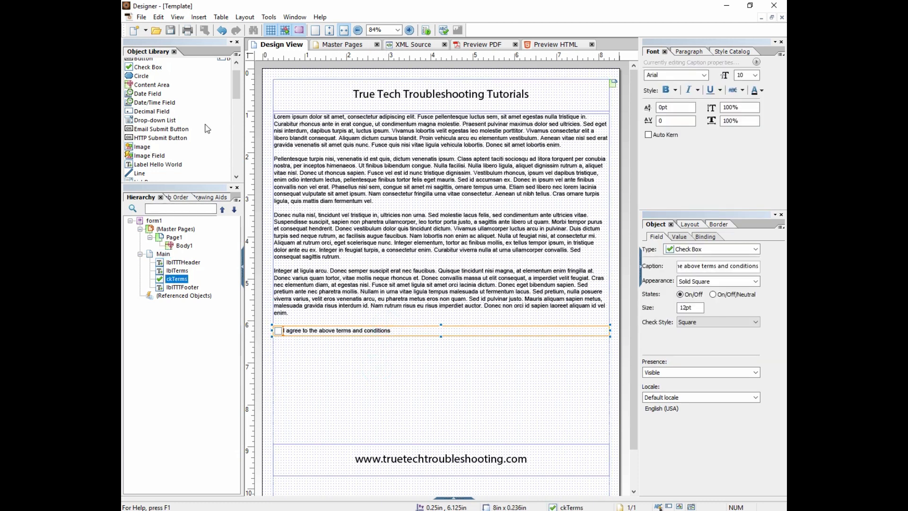
Place a Signature field below the checkbox, sized 3.813in by 0.75in
drag(238, 94, 238, 116)
mouse_move(154, 117)
mouse_down()
mouse_move(317, 374)
mouse_move(434, 361)
mouse_up()
mouse_move(353, 349)
mouse_down()
mouse_move(353, 339)
mouse_move(362, 355)
mouse_up()
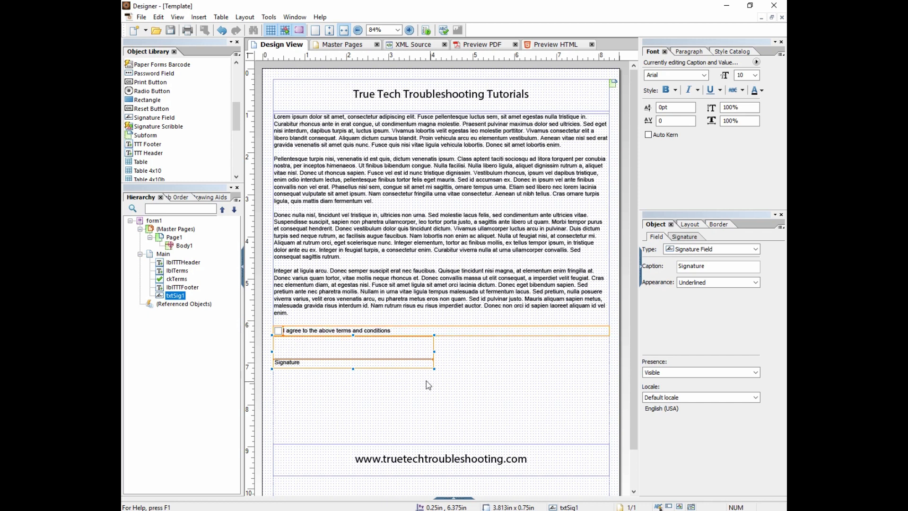
Set the signature field's presence to Hidden (Exclude from Layout)
click(664, 373)
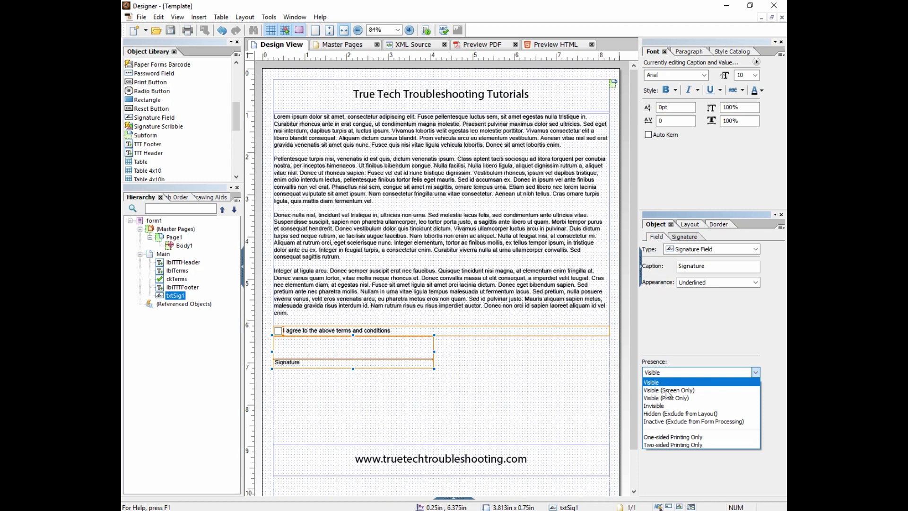
click(669, 414)
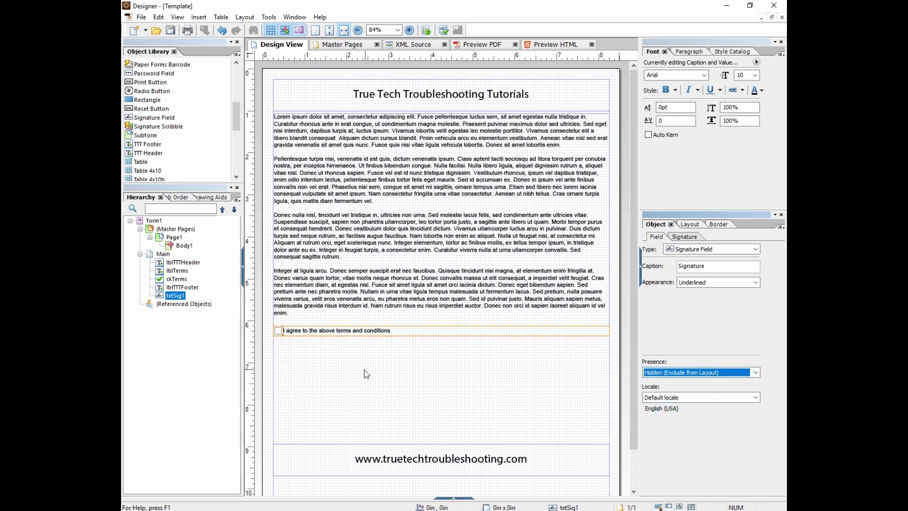
click(692, 373)
click(683, 384)
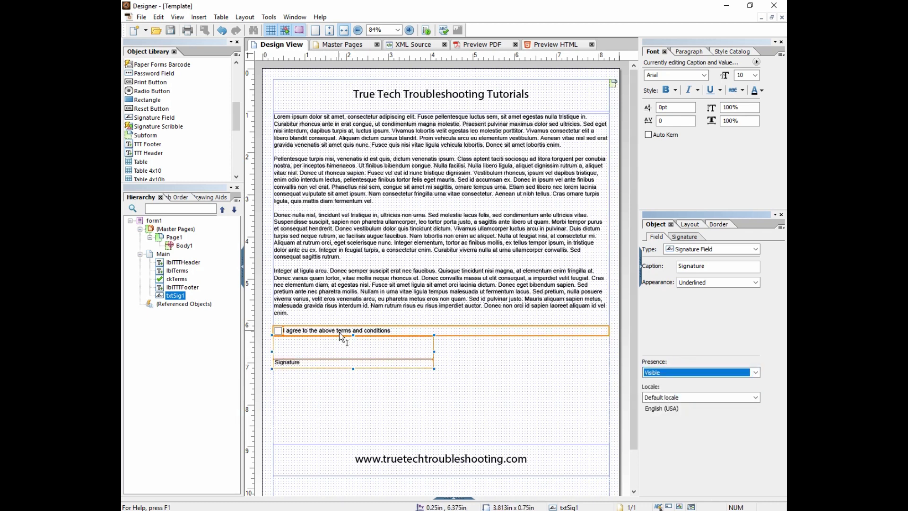
click(674, 372)
click(674, 413)
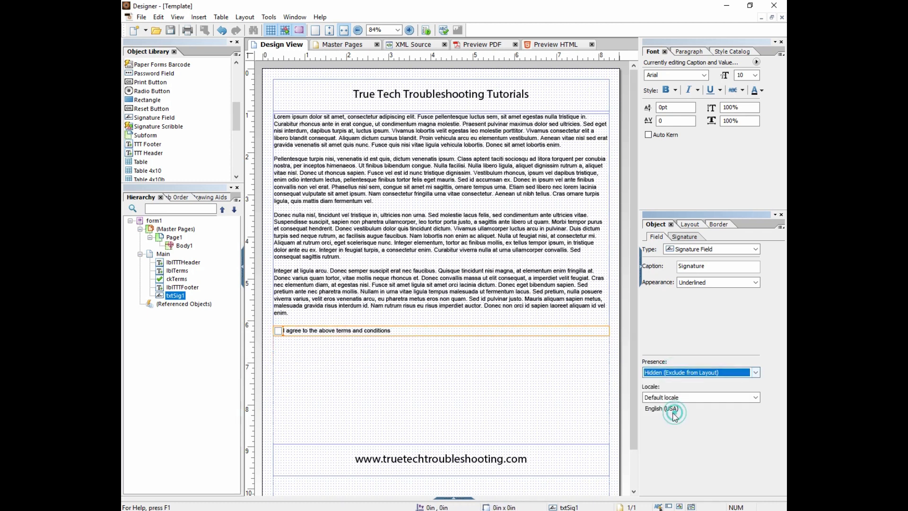
click(176, 296)
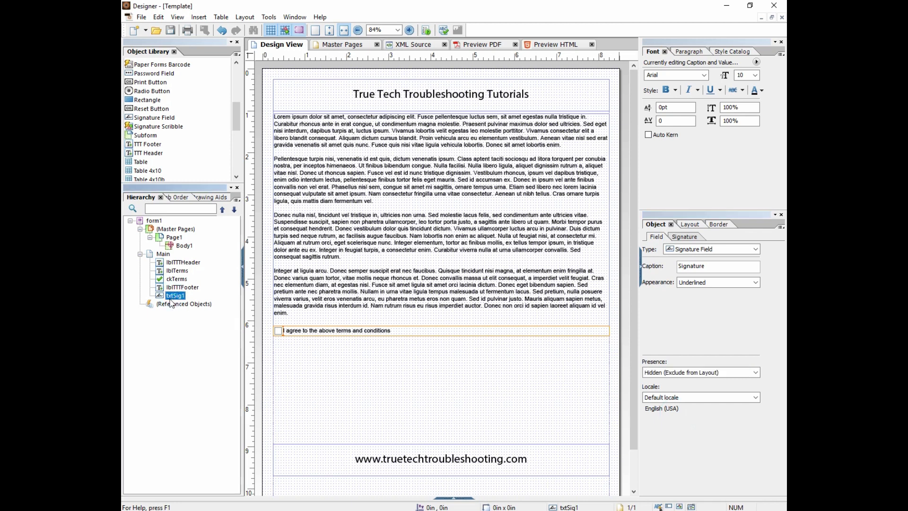
click(356, 381)
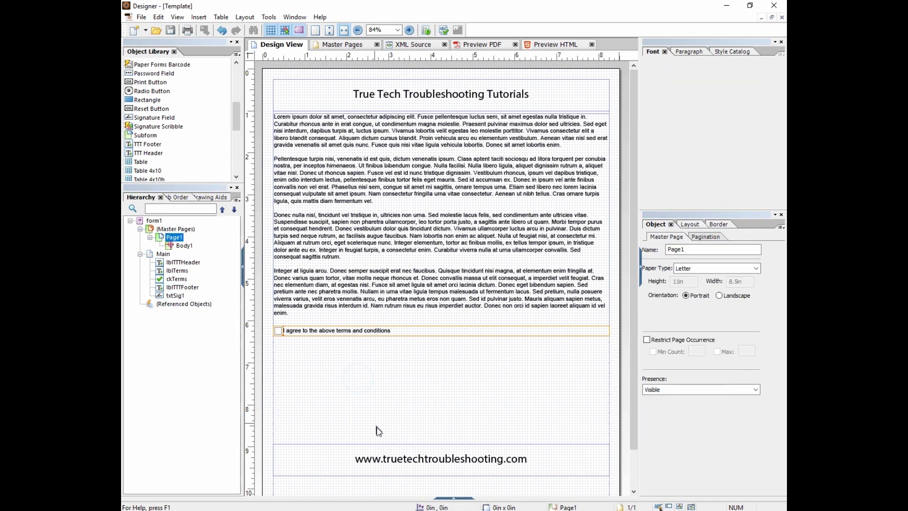
Set the Main subform's content to Flowed and move txtSig1 above lblTTTFooter in the Hierarchy
click(164, 255)
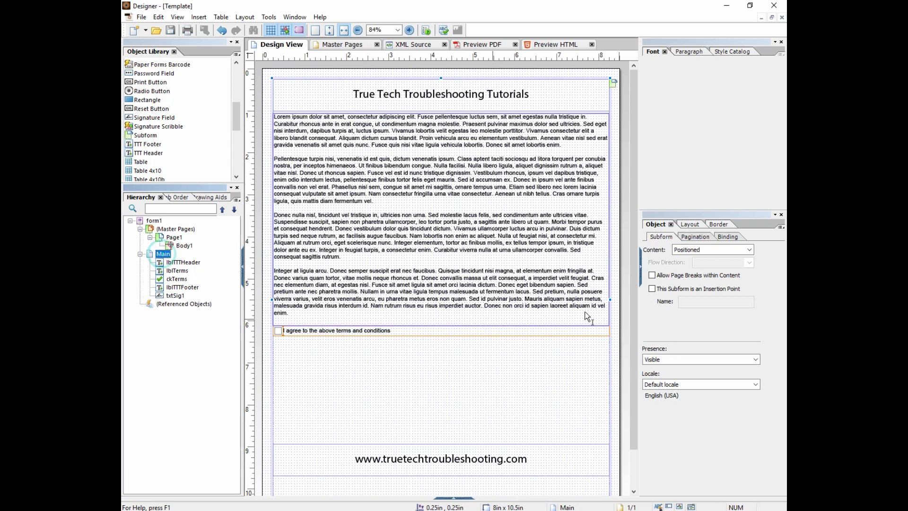
click(710, 250)
click(712, 268)
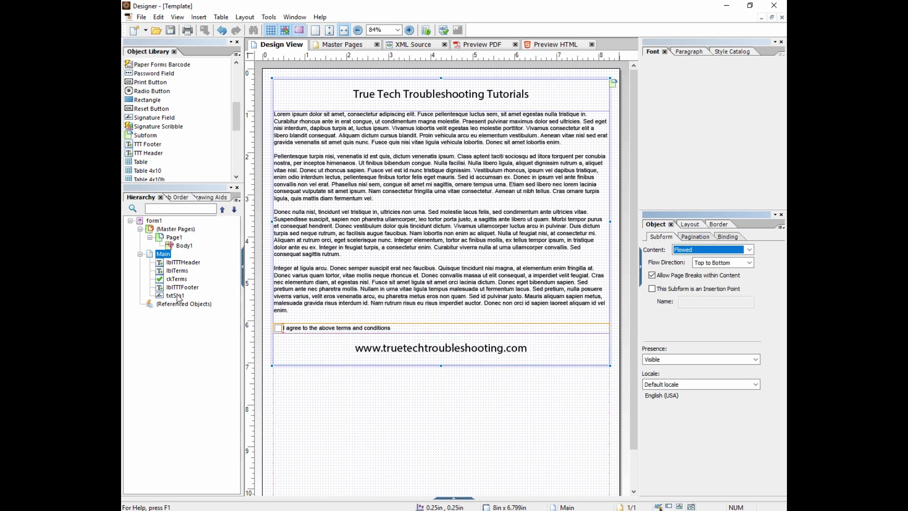
drag(178, 297, 172, 283)
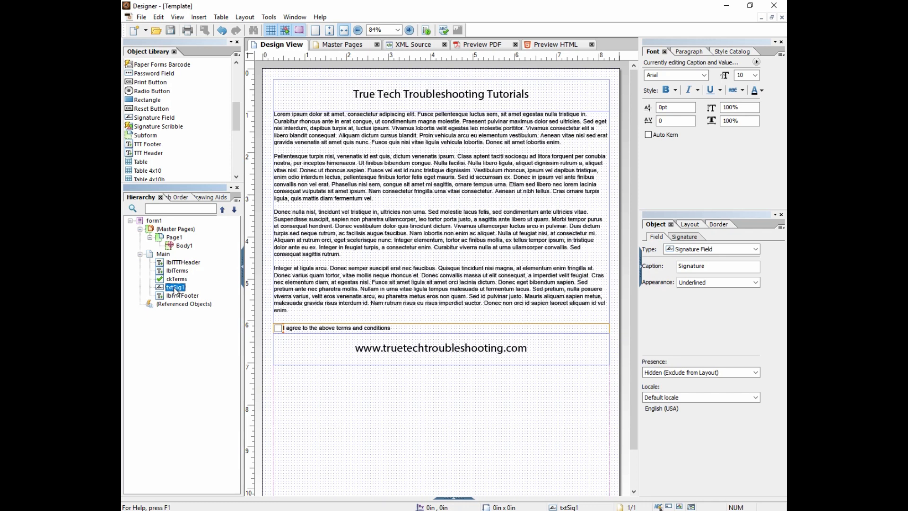
Check txtSig1's placement, then set its presence back to Hidden (Exclude from Layout)
click(667, 373)
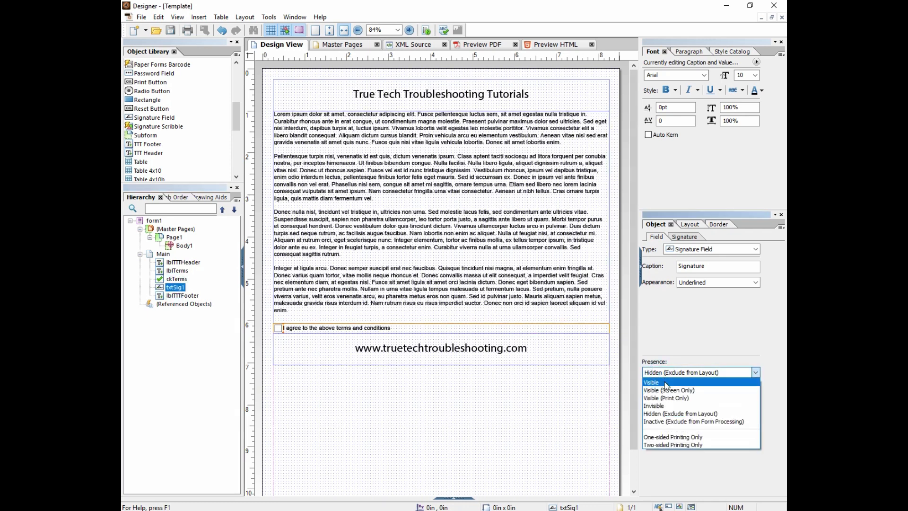
click(667, 383)
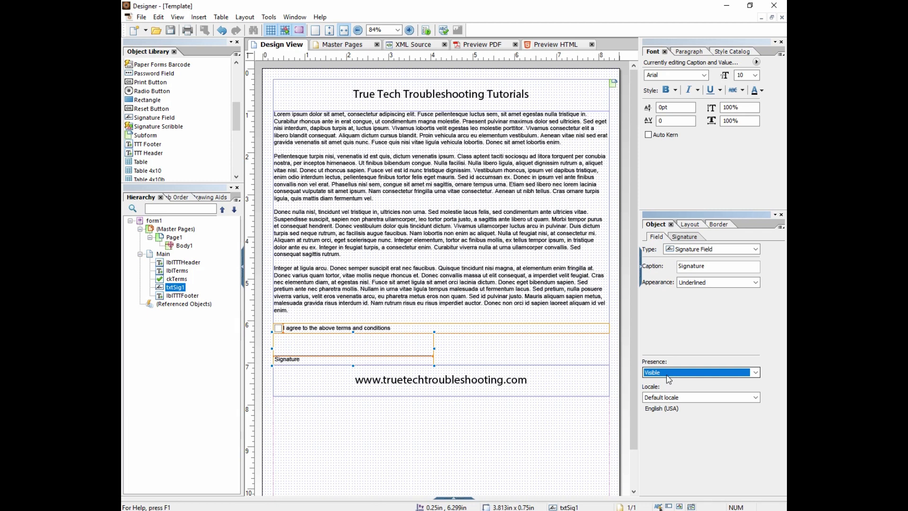
click(668, 374)
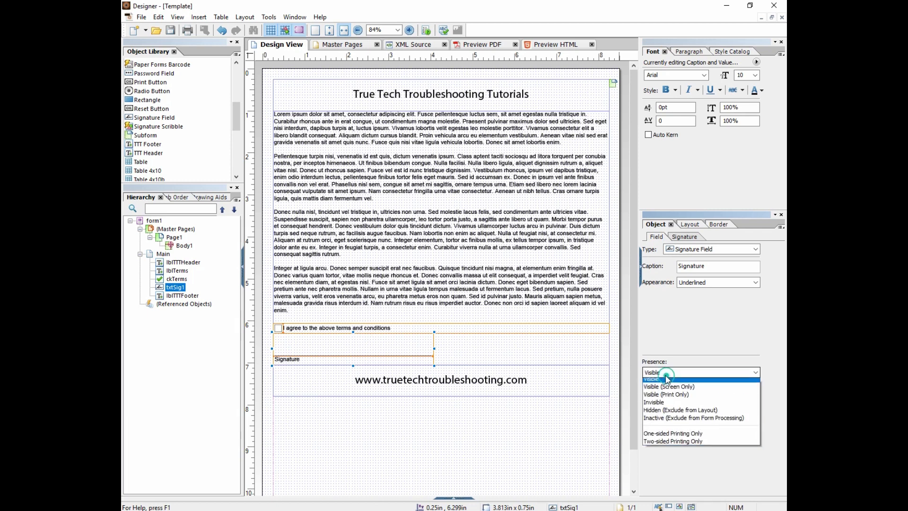
click(670, 414)
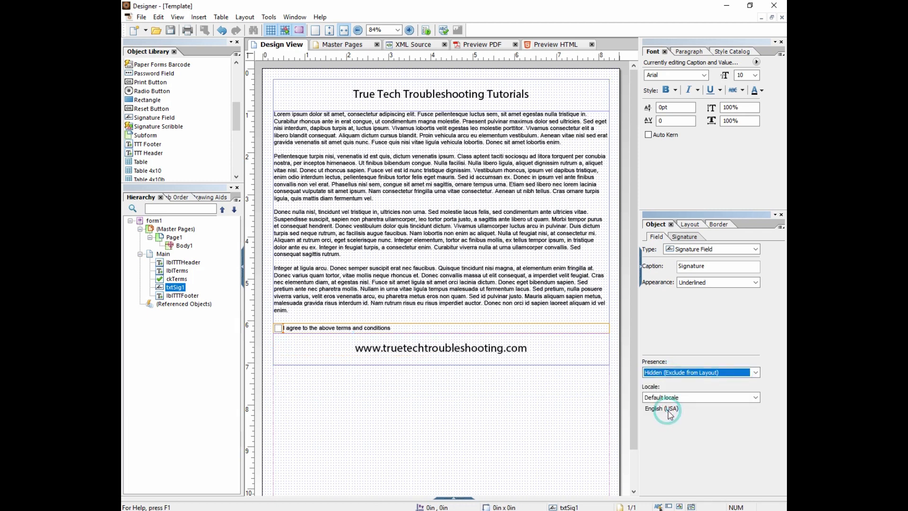
click(672, 373)
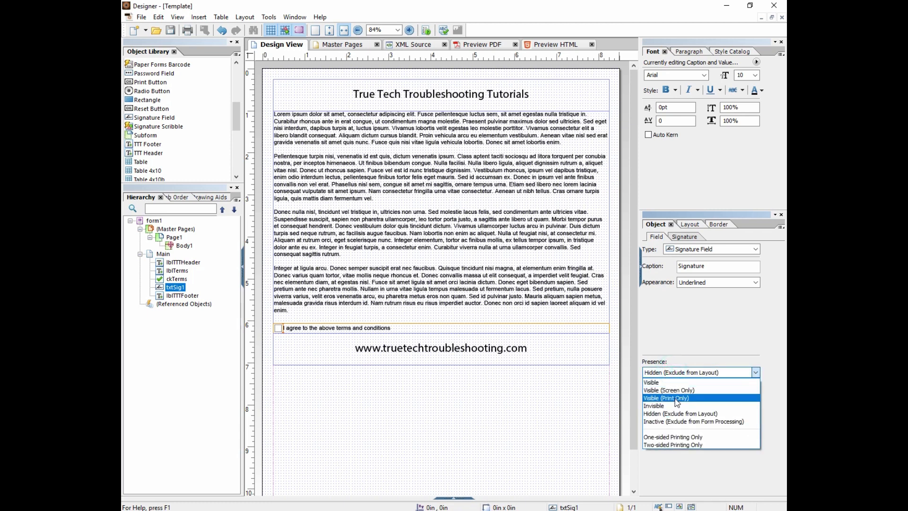
click(675, 408)
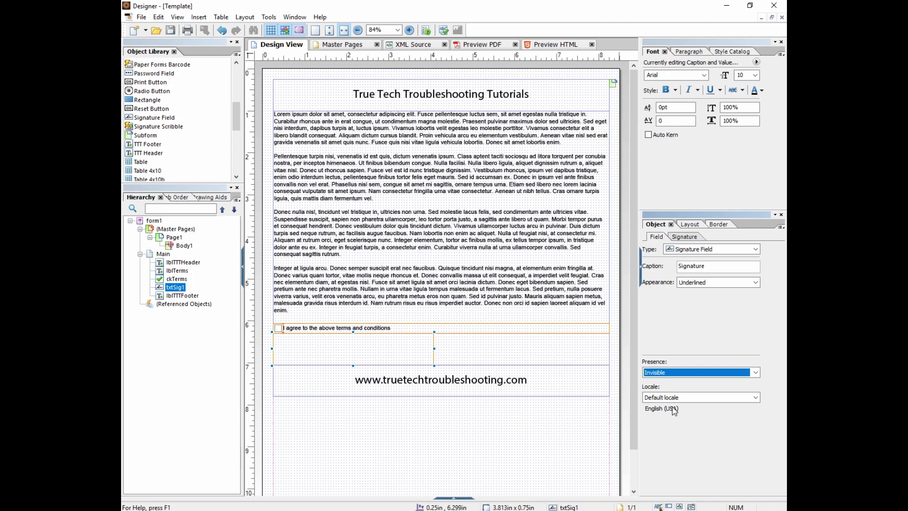
click(672, 373)
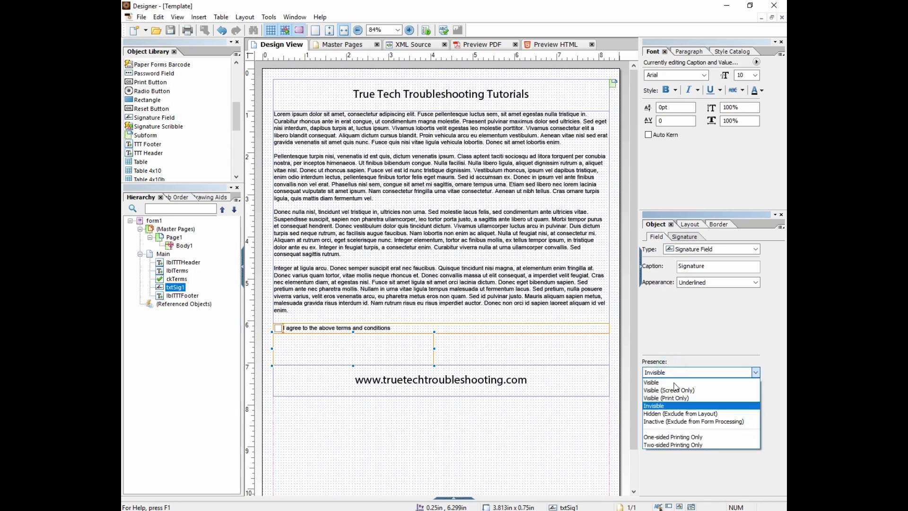
click(677, 415)
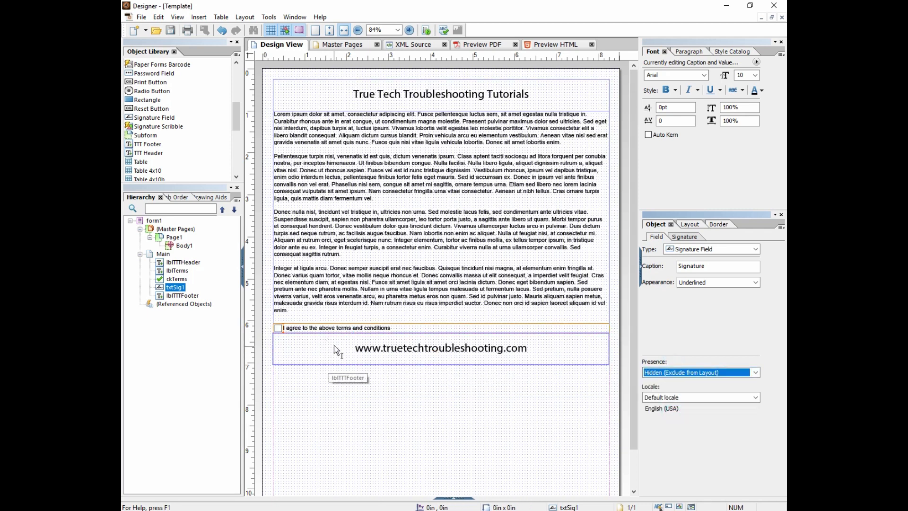
click(338, 327)
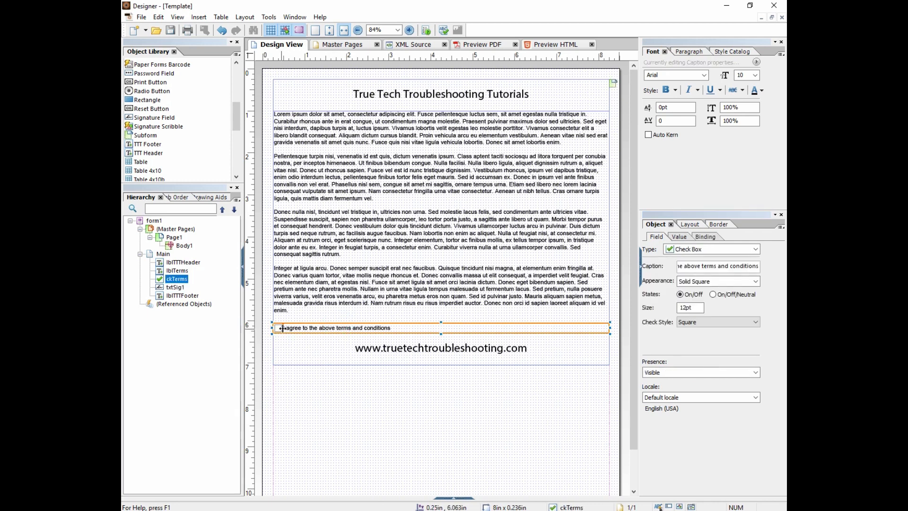
drag(283, 328, 286, 327)
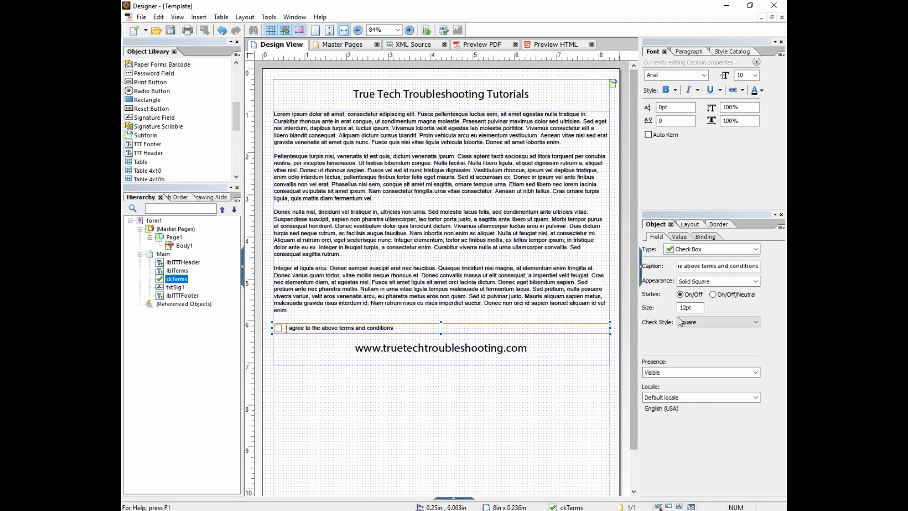
click(681, 237)
click(705, 237)
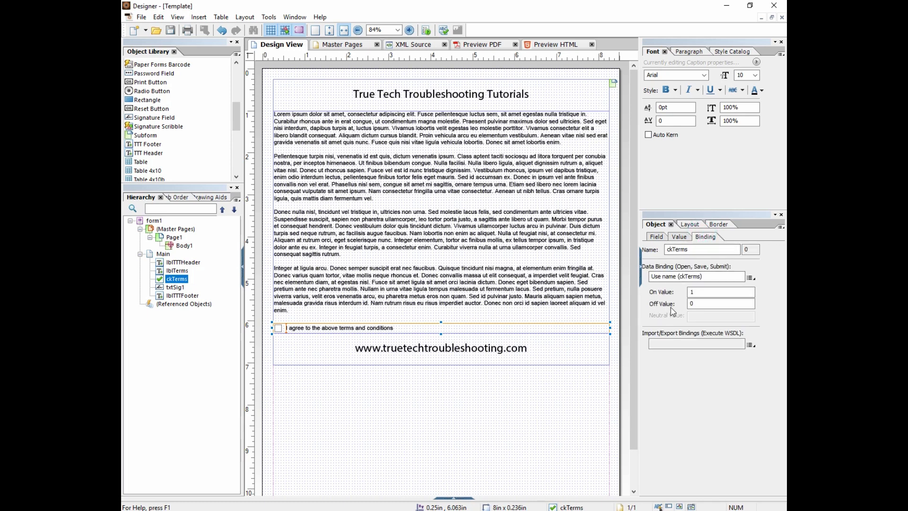
double_click(696, 293)
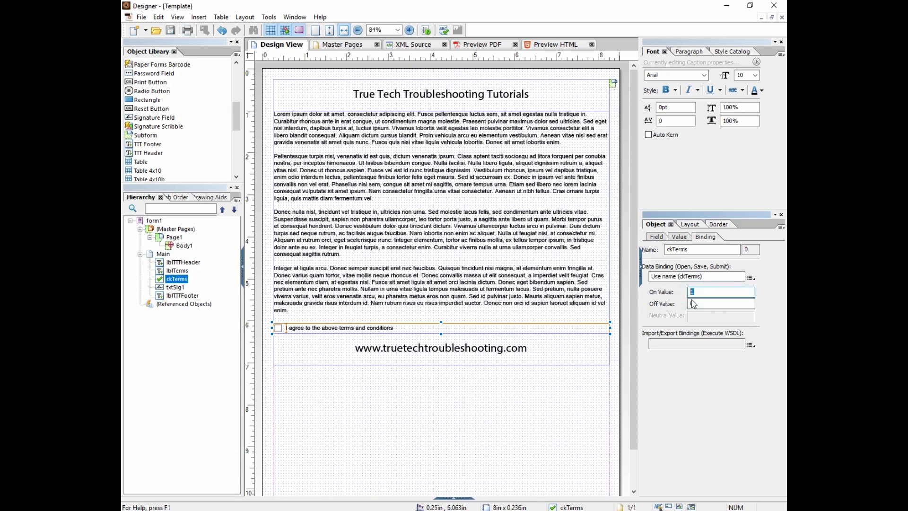
double_click(695, 304)
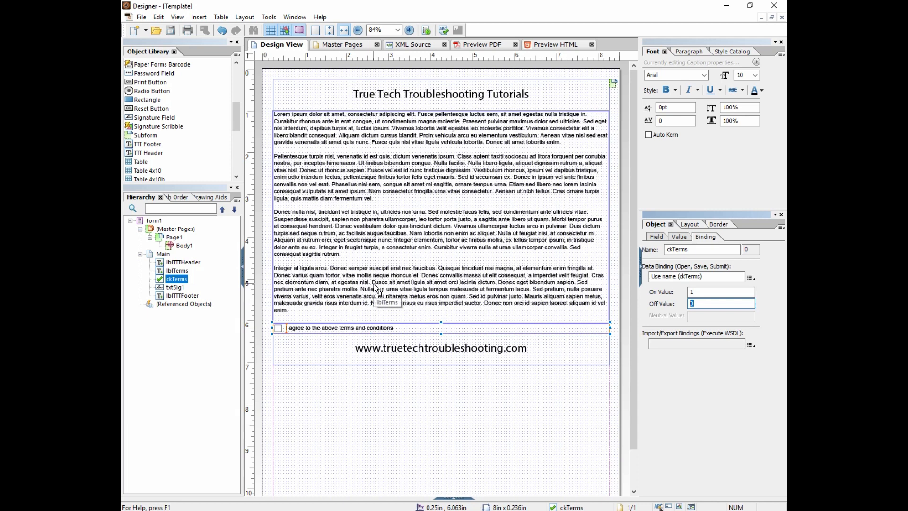
click(659, 237)
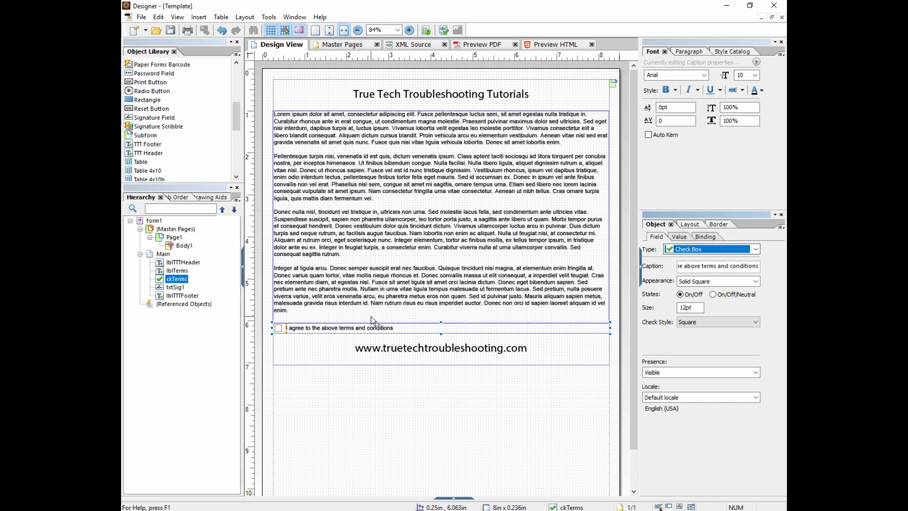
Open the Script Editor panel from the Window menu
click(295, 17)
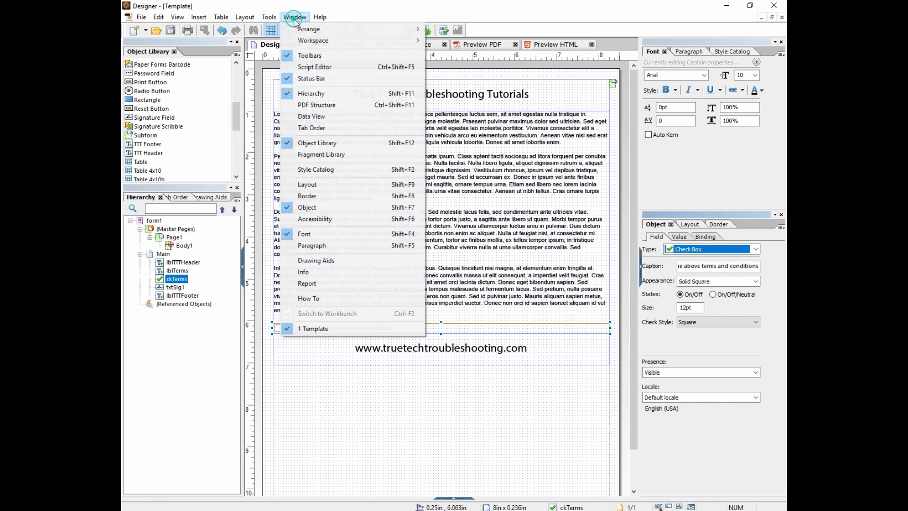
key(Escape)
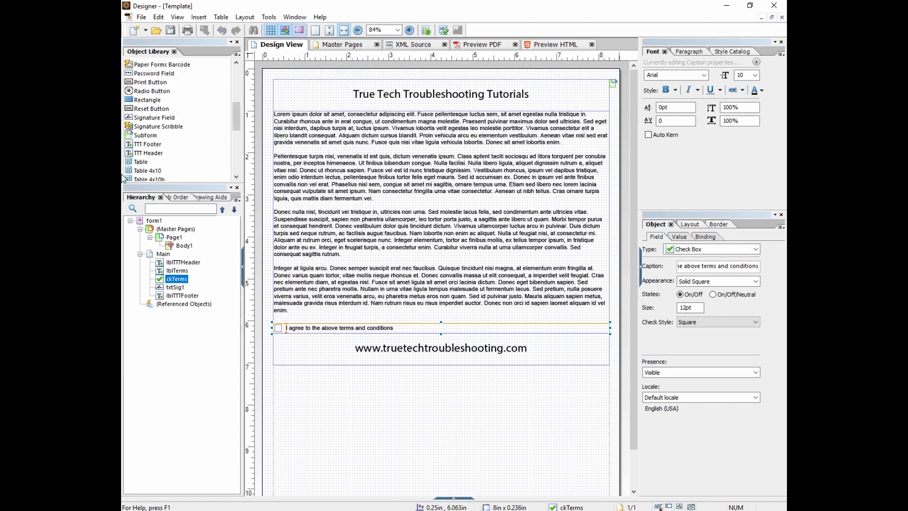
click(294, 17)
click(308, 66)
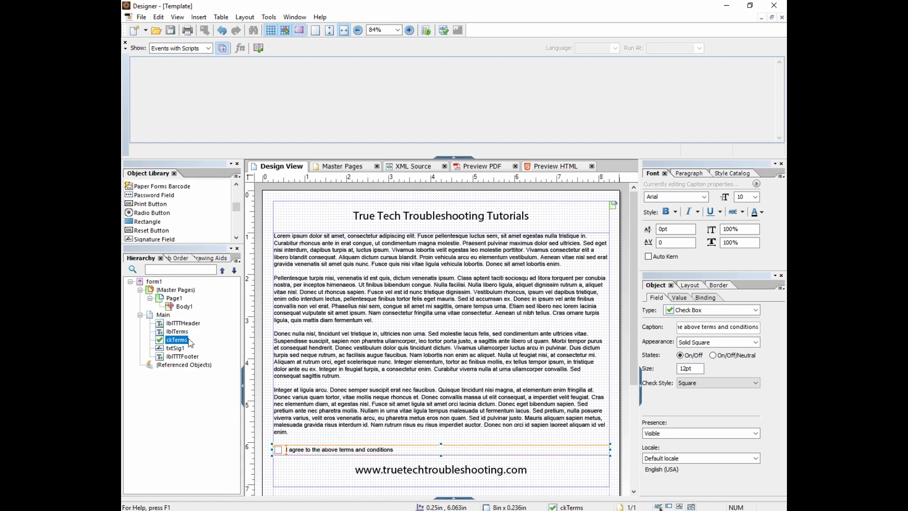
Show the click event with JavaScript as the language, caret on line 2
click(208, 49)
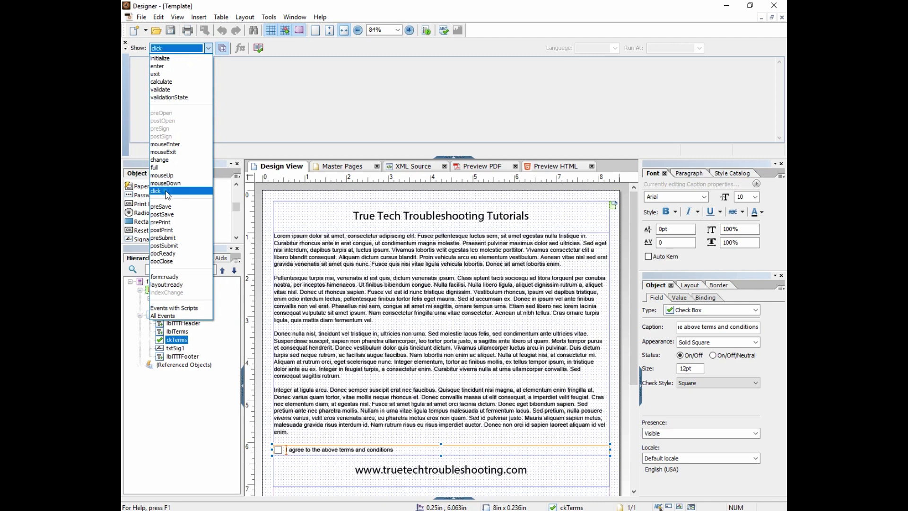
click(168, 191)
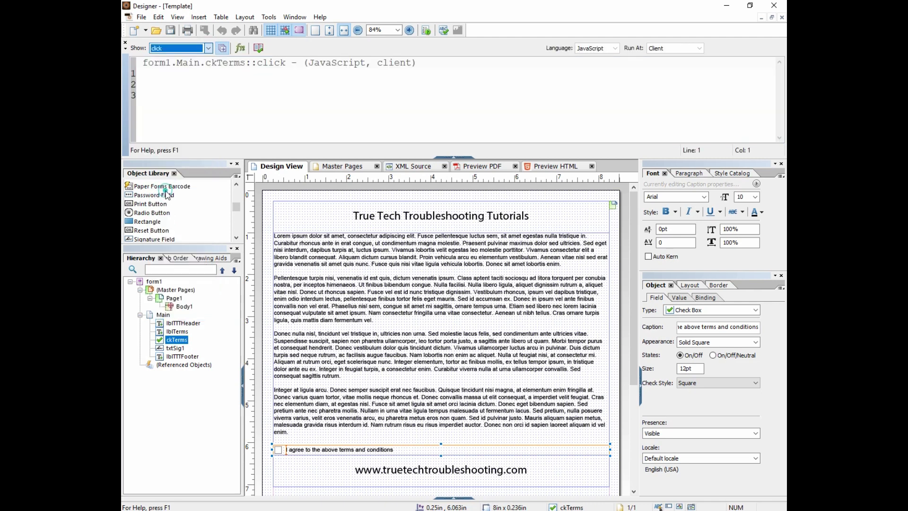
click(615, 49)
click(611, 64)
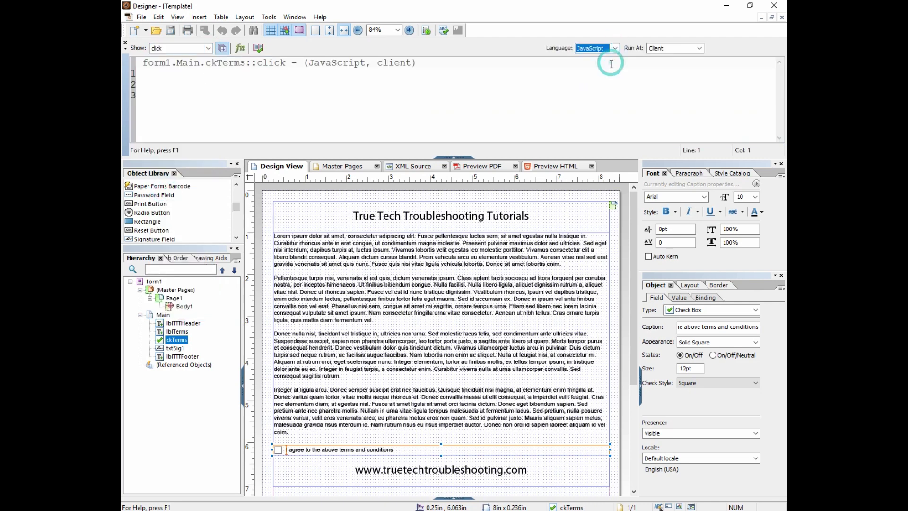
click(170, 81)
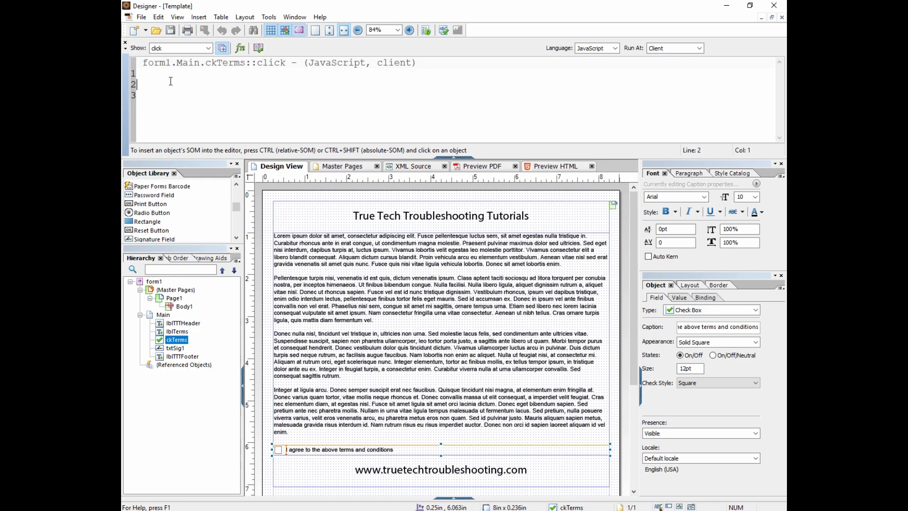
Write the block if(this.rawValue==1){ } with blank lines inside
text(if(this.r)
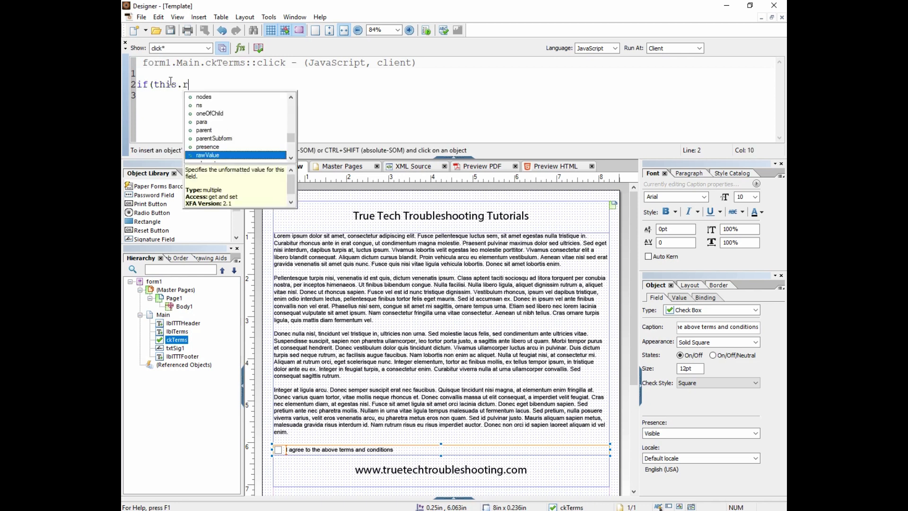
text(awValue==1){)
key(Return)
key(Return)
text(})
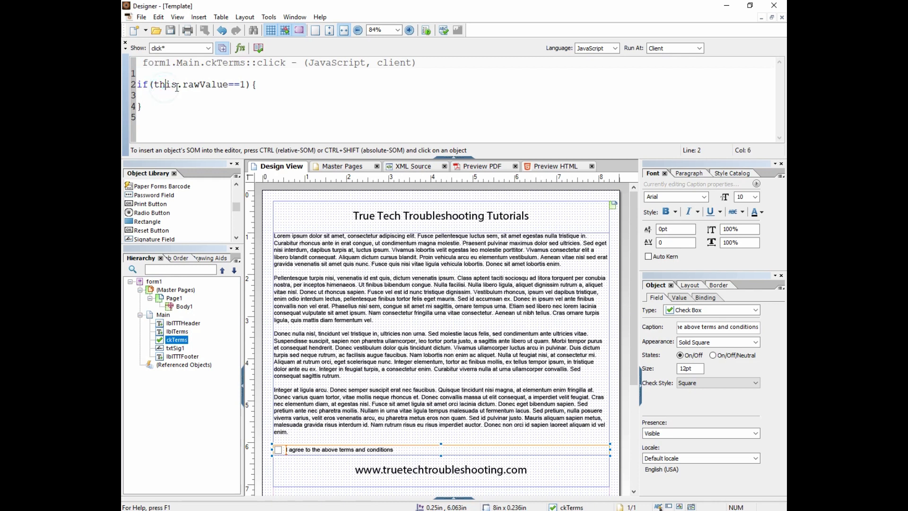
Inside the block, type txtSig1.presence = "visible" on line 3
double_click(166, 86)
click(148, 64)
drag(148, 64, 246, 67)
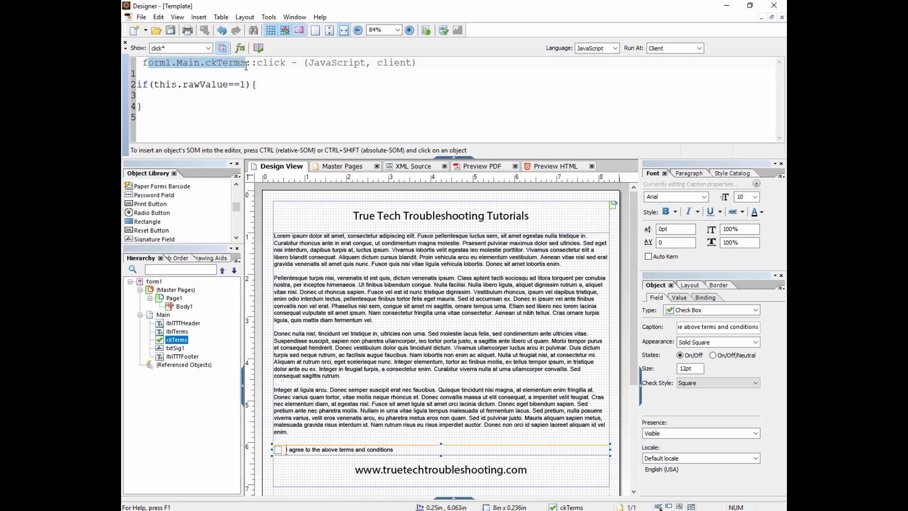
click(156, 89)
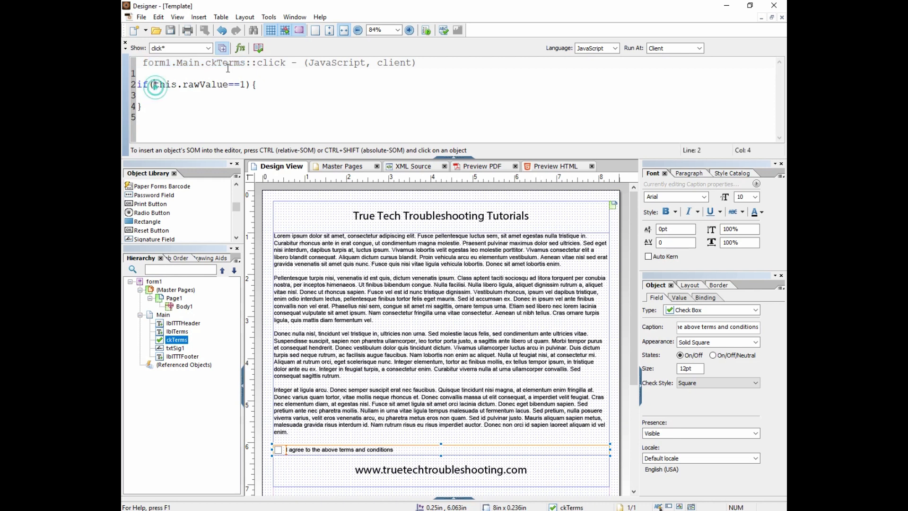
click(227, 98)
text(txtSig1.)
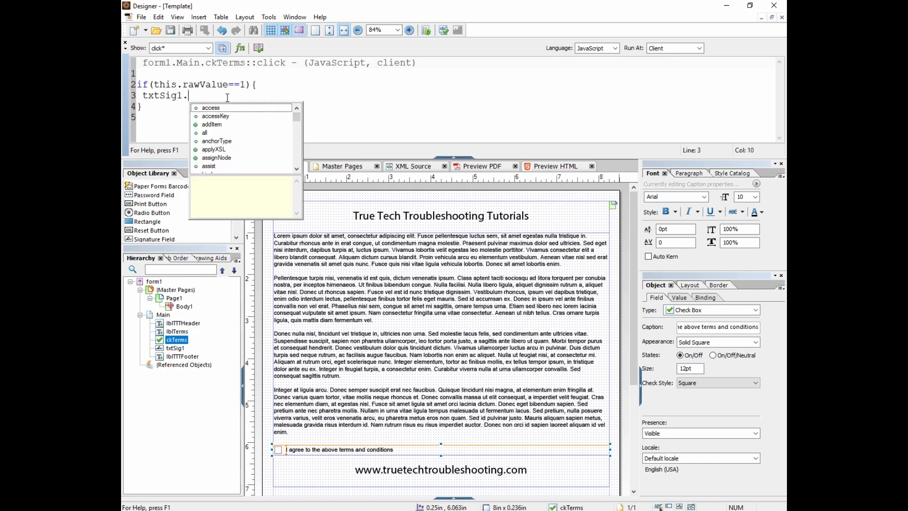
text(presence = "visible";)
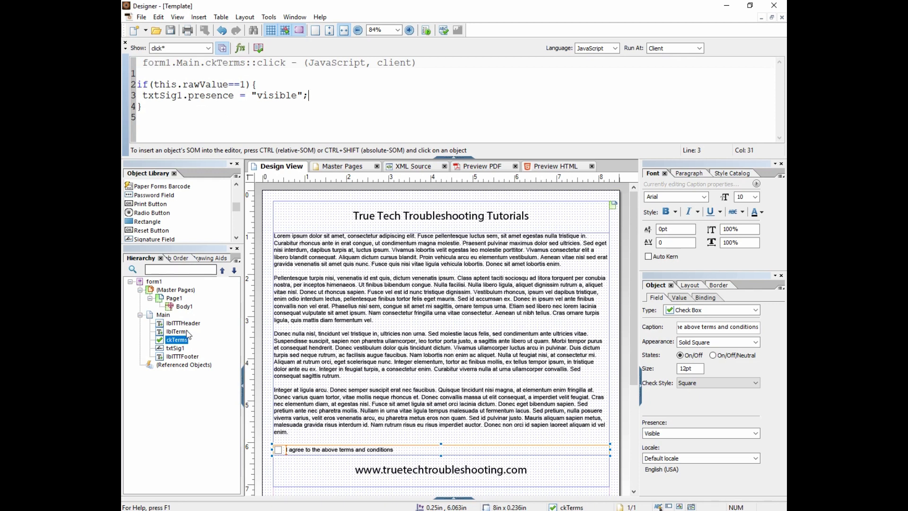
Below the first block, add if(this.rawValue==0){ } with txtSig1.presence = "hidden"
click(176, 349)
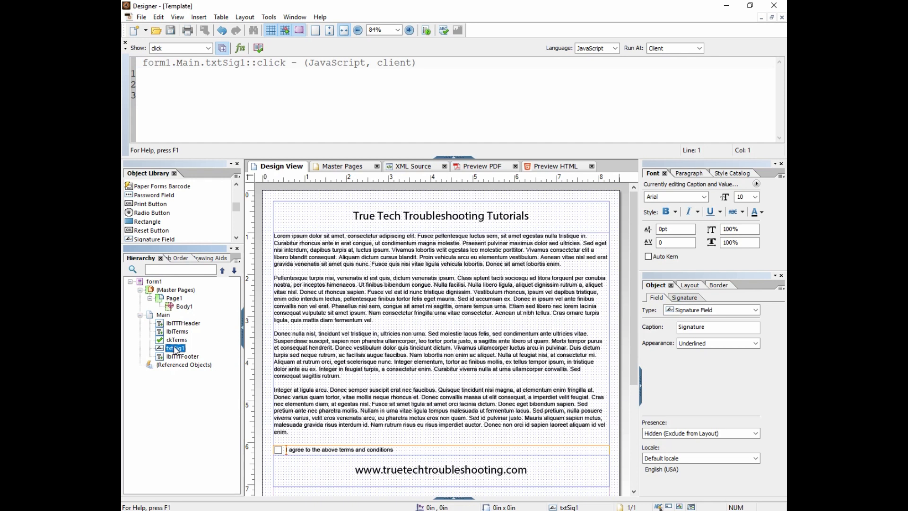
click(177, 341)
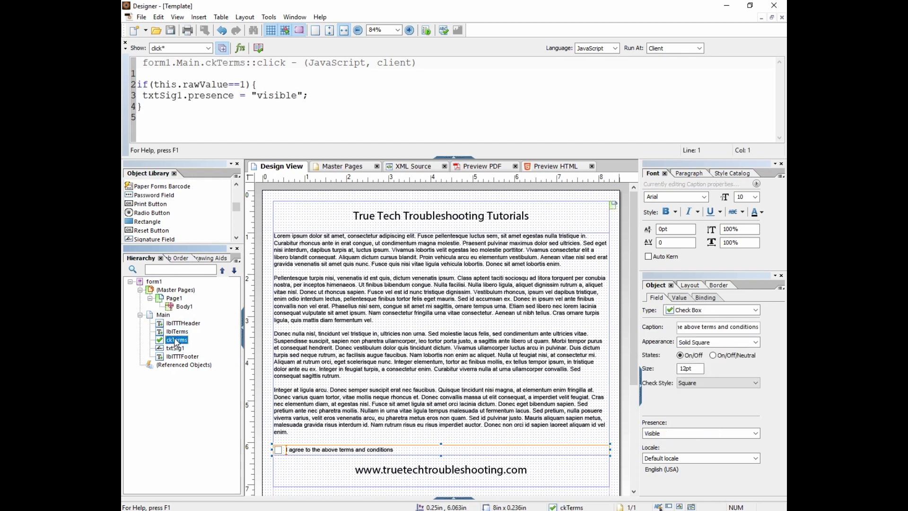
click(169, 123)
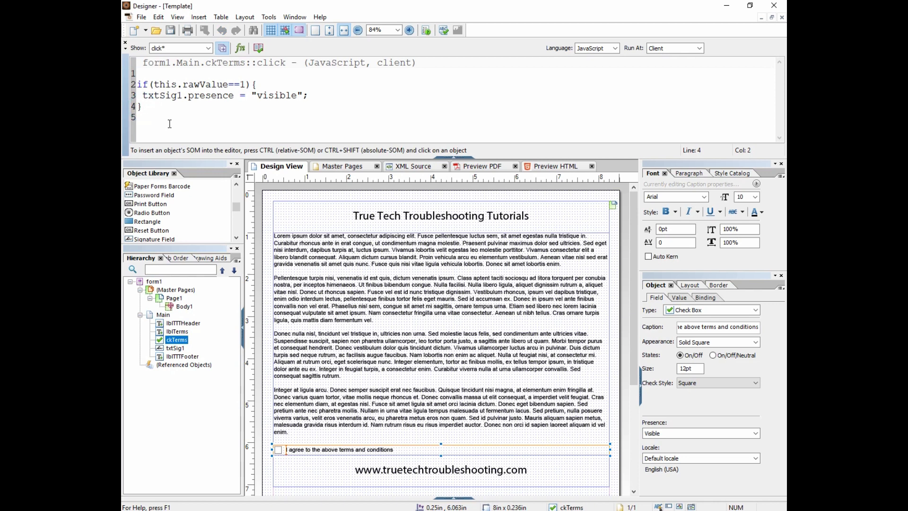
key(Return)
key(Return)
text(if(this.rawValue)
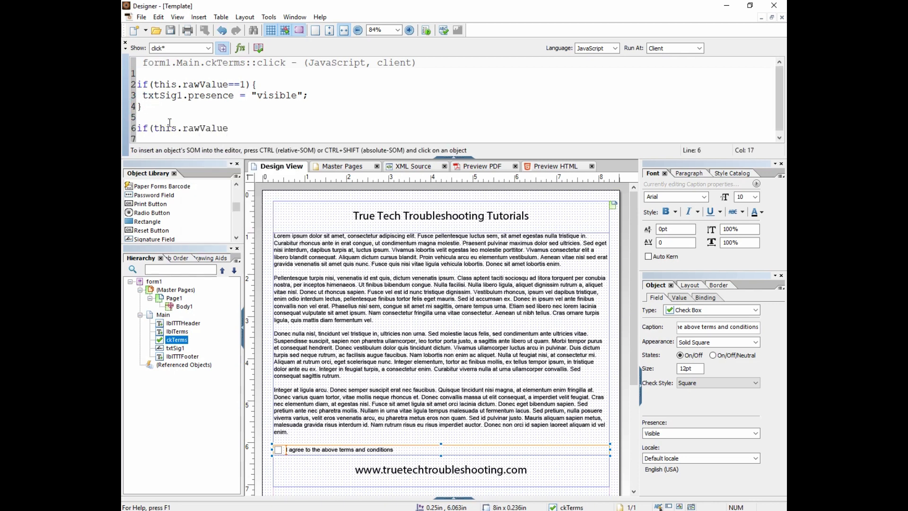
text(==0){)
key(Return)
key(Return)
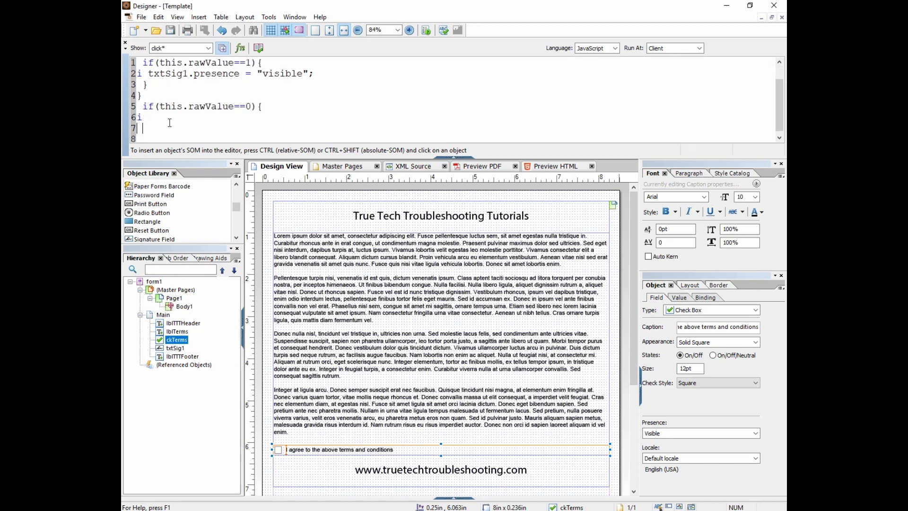
text(})
text( txtSig1.)
text(presence = "hi)
text(dden";)
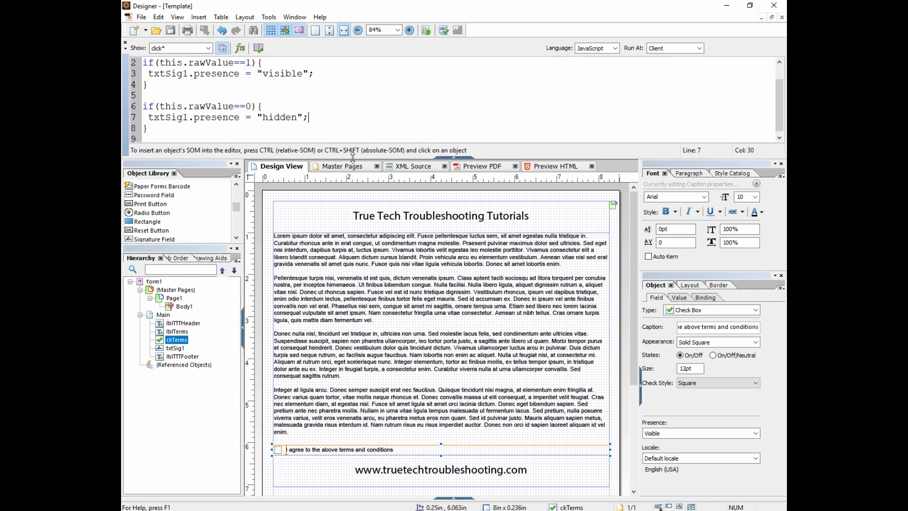
Enlarge the Script Editor and check which brace matches line 4's closing brace
drag(350, 158, 350, 190)
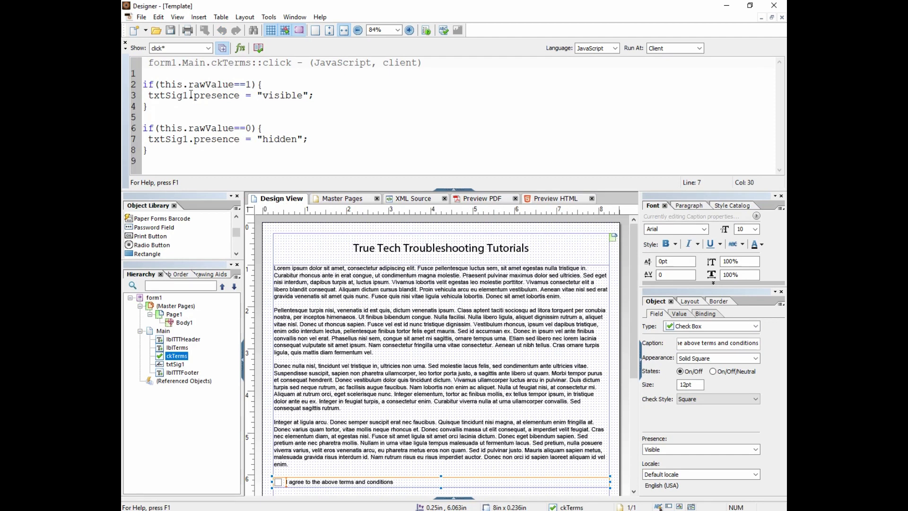
click(153, 110)
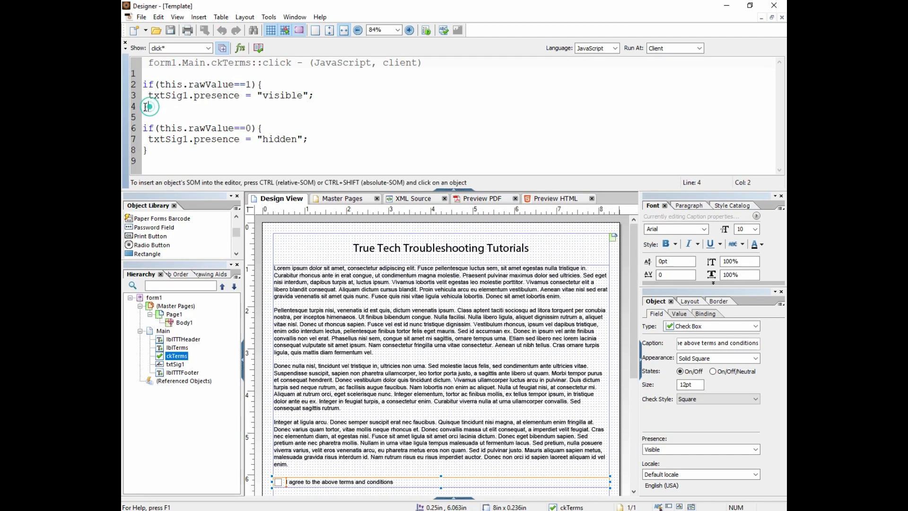
click(259, 84)
Run Check Script Syntax and delete the stray closing brace on line 4
click(154, 110)
click(258, 48)
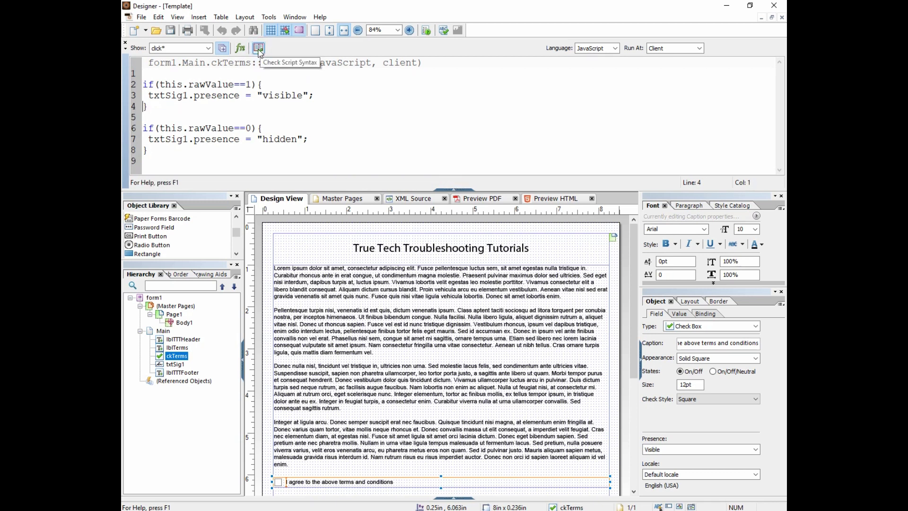
click(219, 112)
key(BackSpace)
click(258, 49)
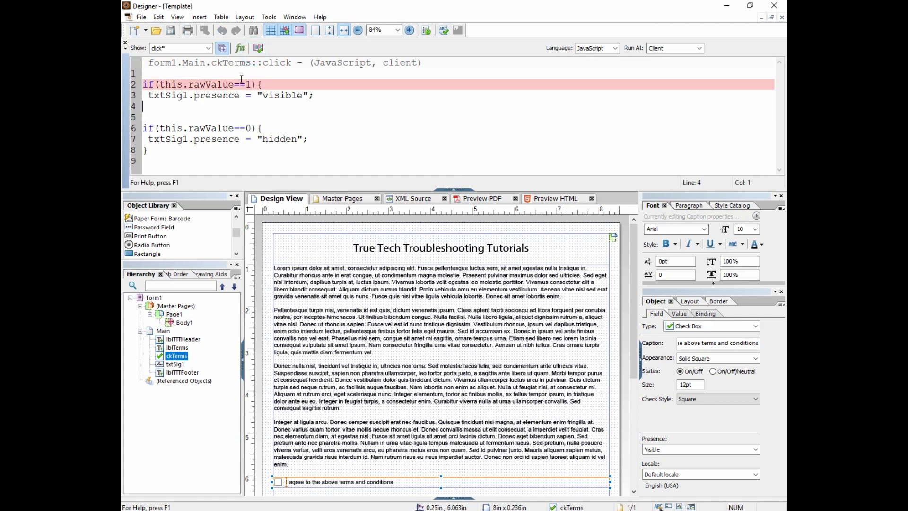
Add { at the end of line 2 and } on line 4, then recheck the syntax
click(260, 84)
text({)
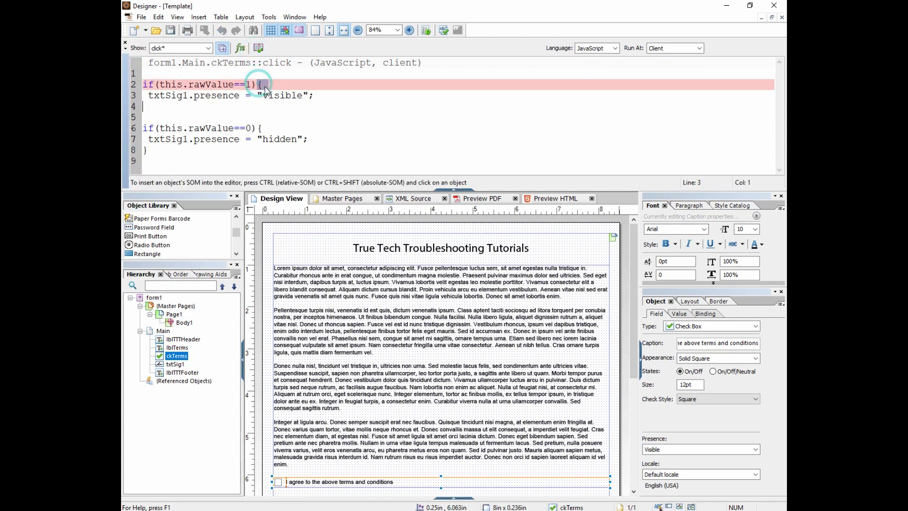
click(142, 108)
drag(142, 108, 145, 118)
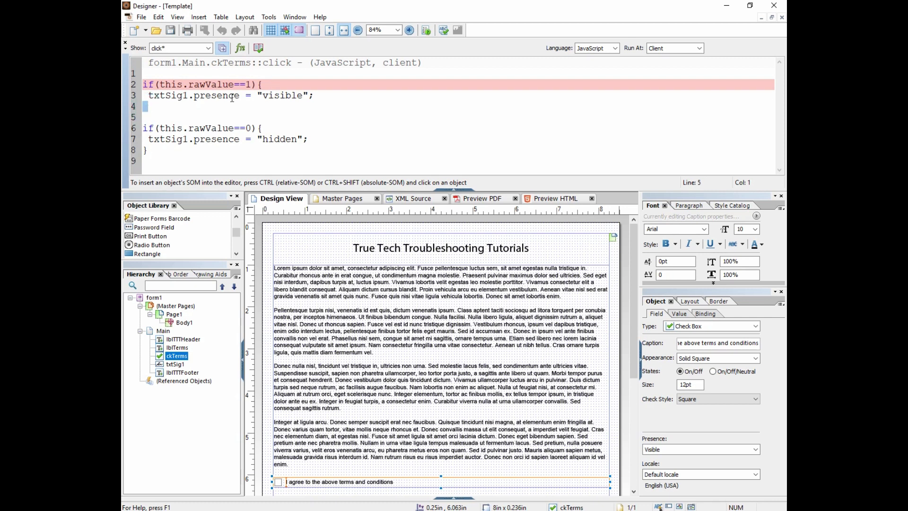
text(})
click(235, 126)
click(258, 48)
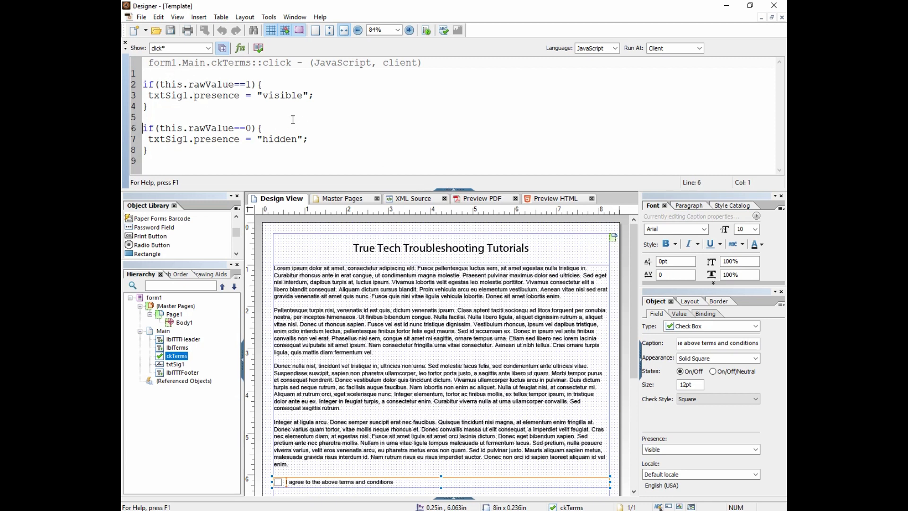
Save the form as a new file named 'Terms and Conditions Sample'
click(704, 314)
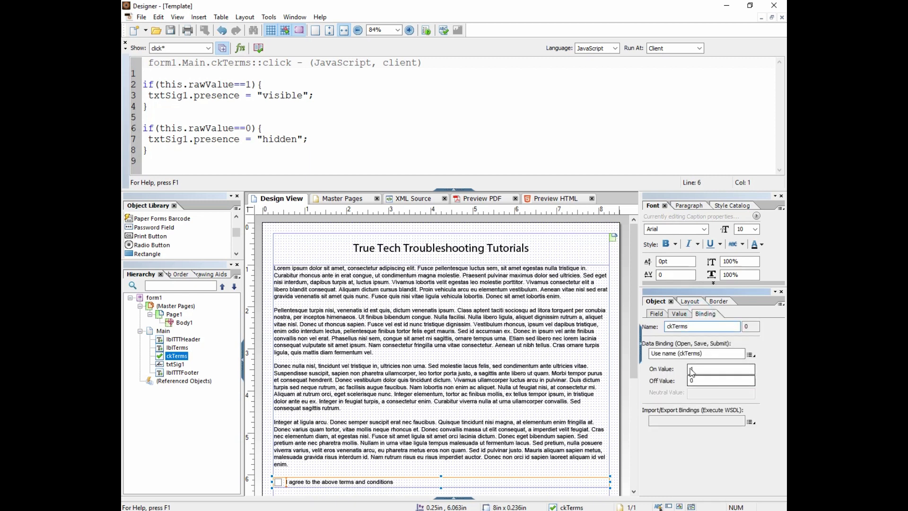
click(461, 193)
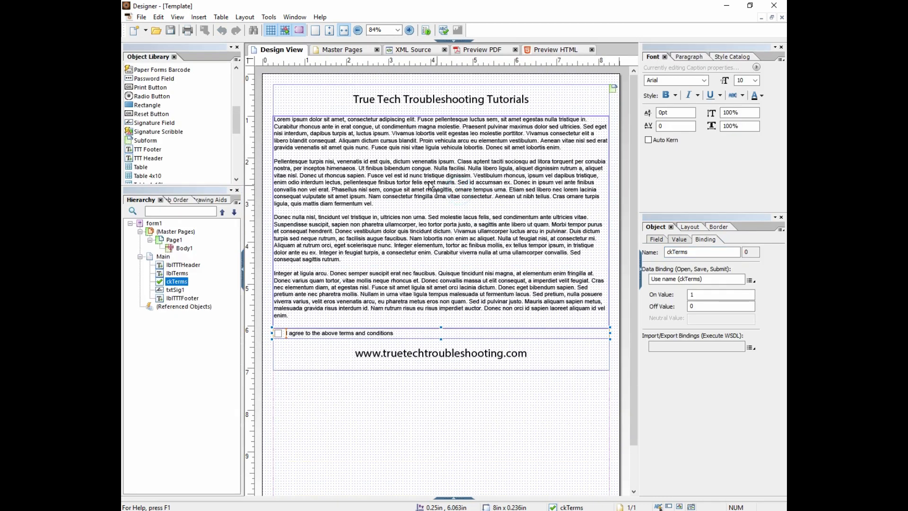
click(141, 17)
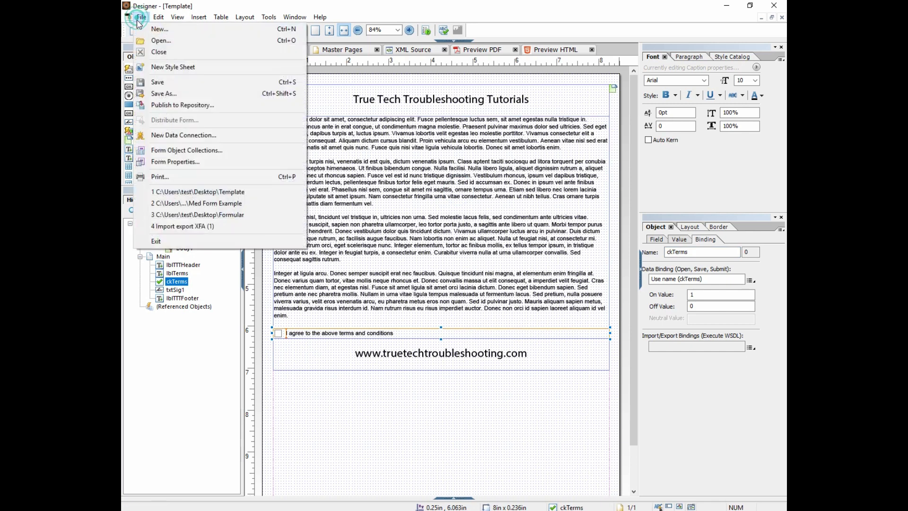
click(182, 95)
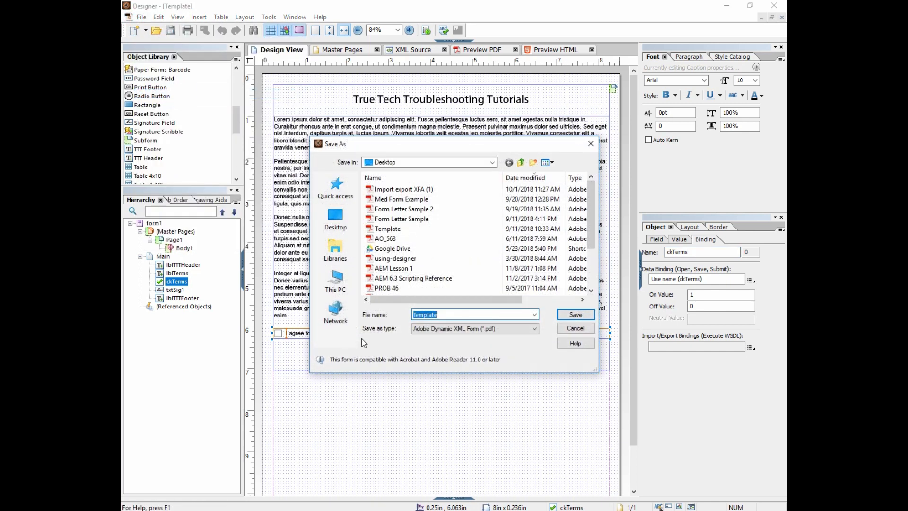
text(Terms and Conditions Sample)
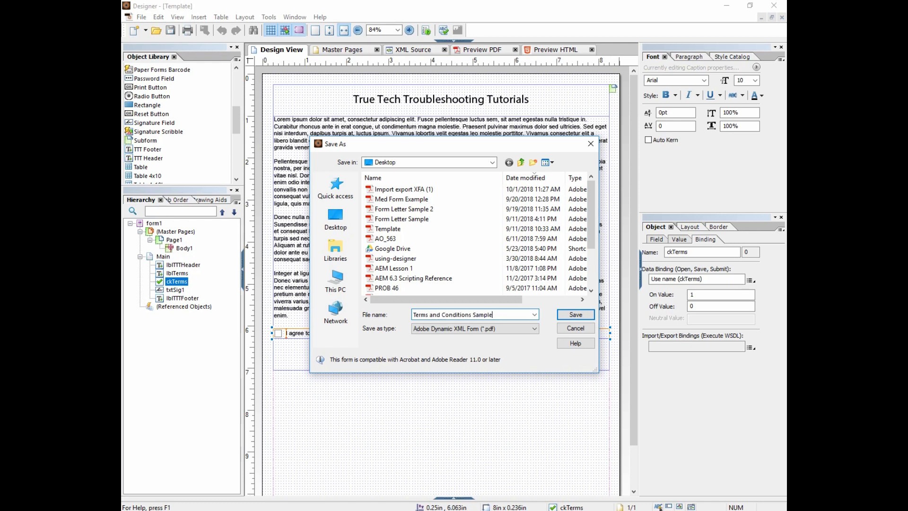
click(570, 315)
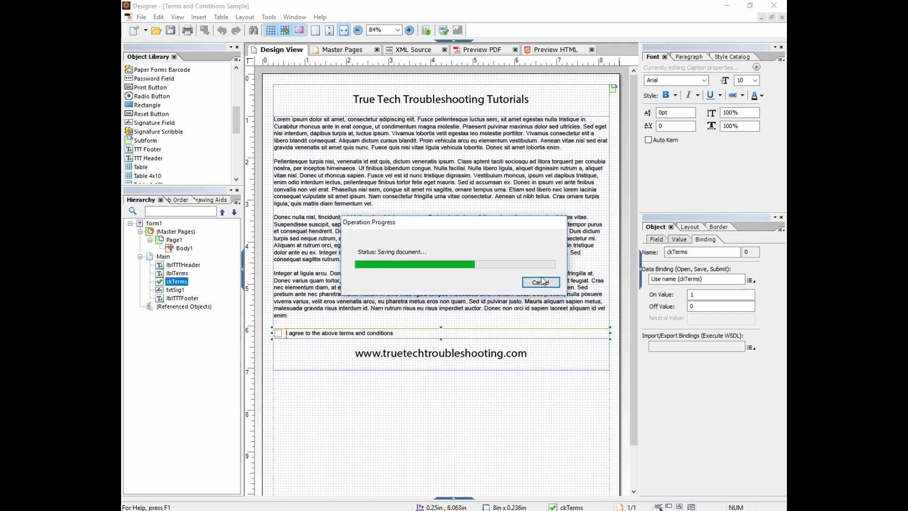
Switch from the HTML to the PDF preview and confirm ticking I agree shows the Signature field
click(592, 50)
click(497, 53)
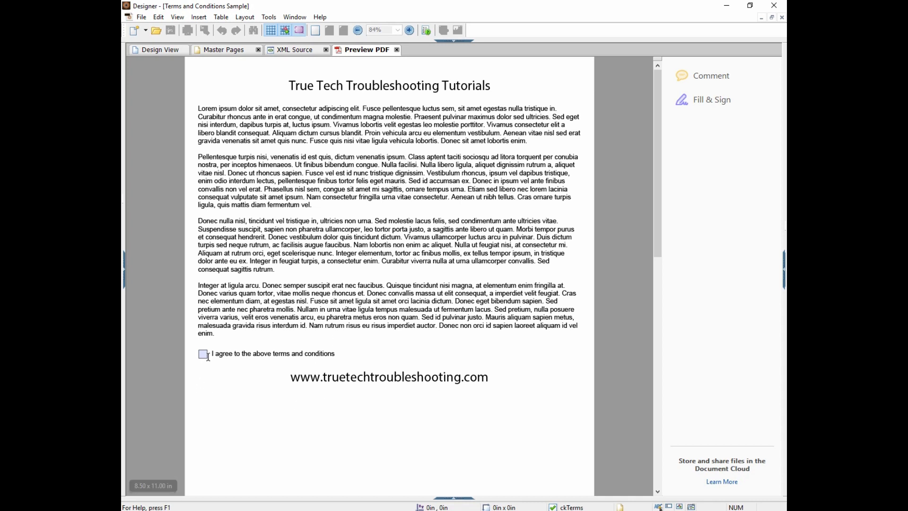
click(204, 358)
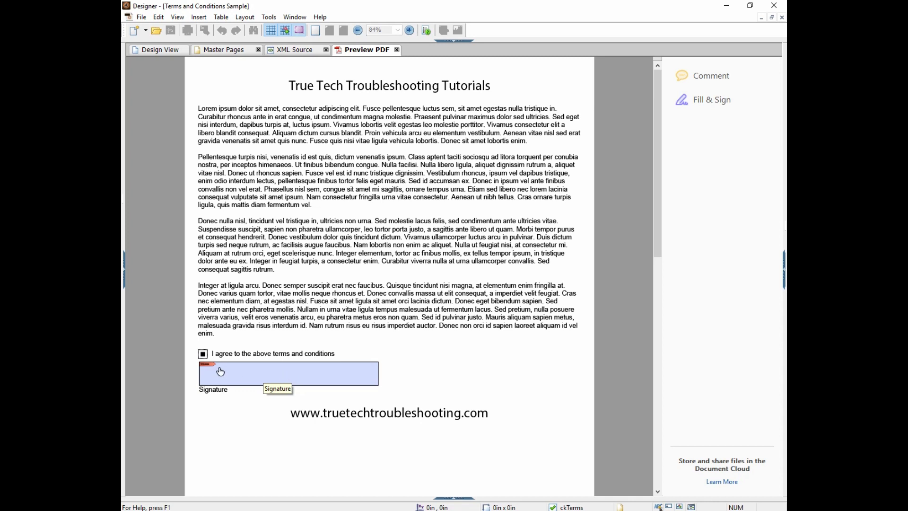
click(203, 356)
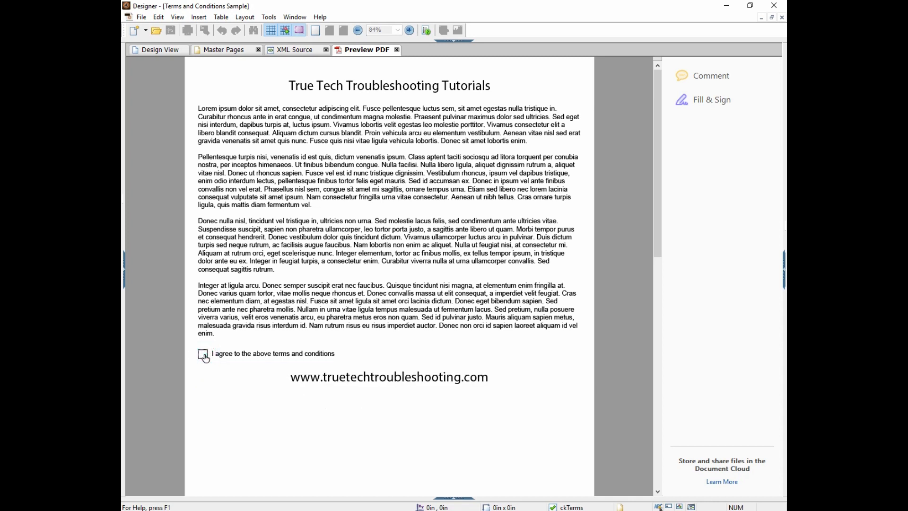
click(203, 356)
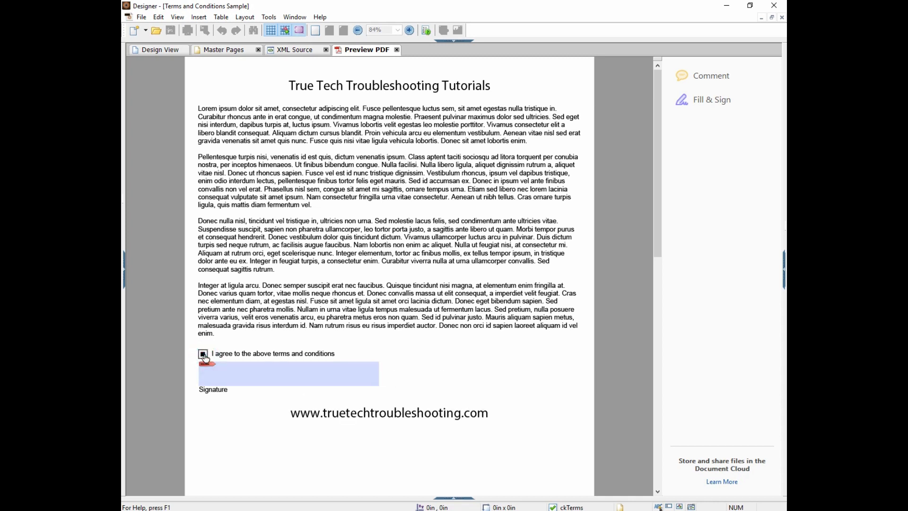
click(204, 356)
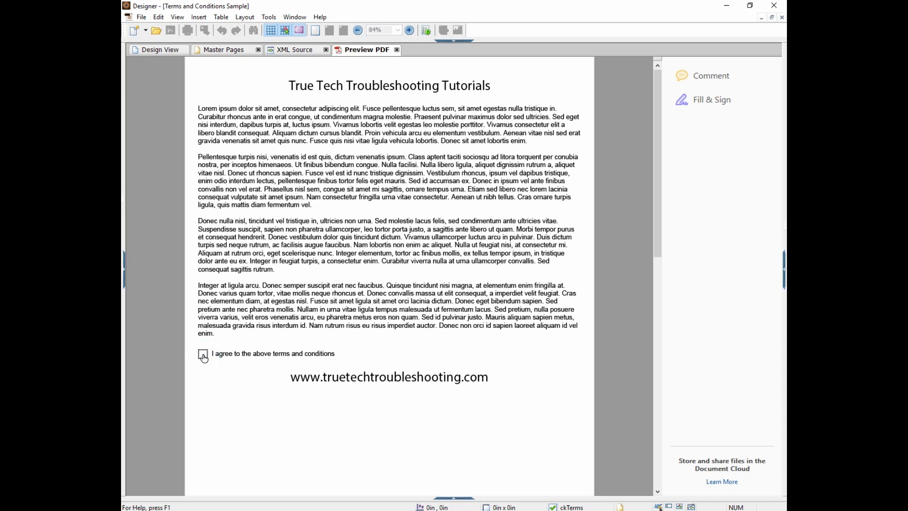
click(203, 355)
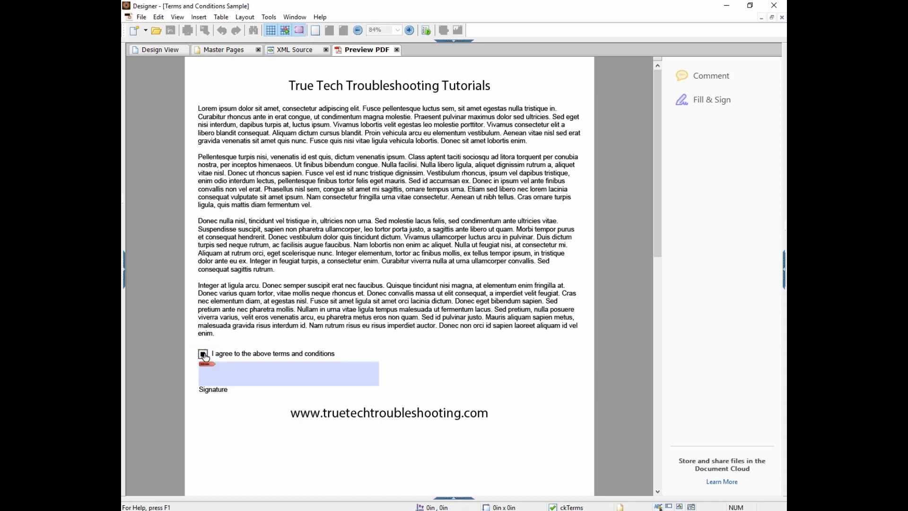
Retest the I agree checkbox several times, leave it unticked, and return to Design View
click(204, 357)
click(205, 358)
click(205, 357)
click(204, 357)
click(204, 357)
click(204, 357)
click(204, 357)
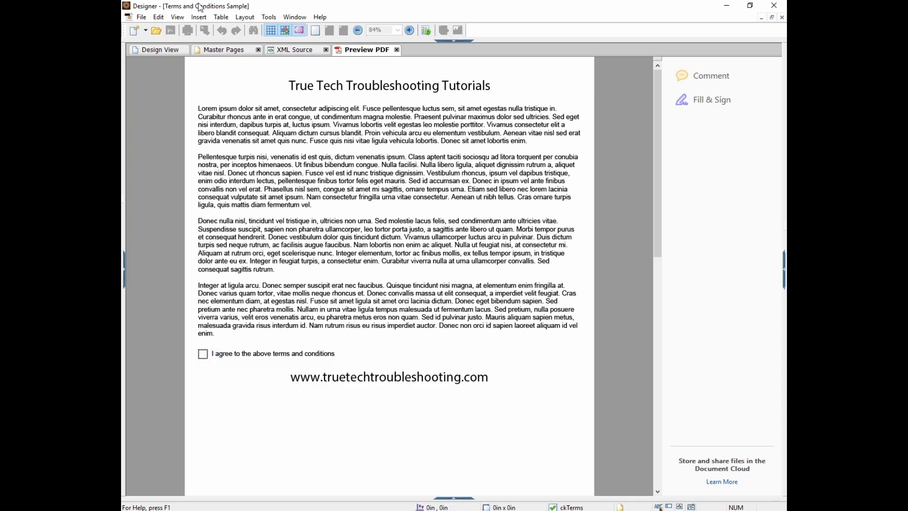
click(179, 50)
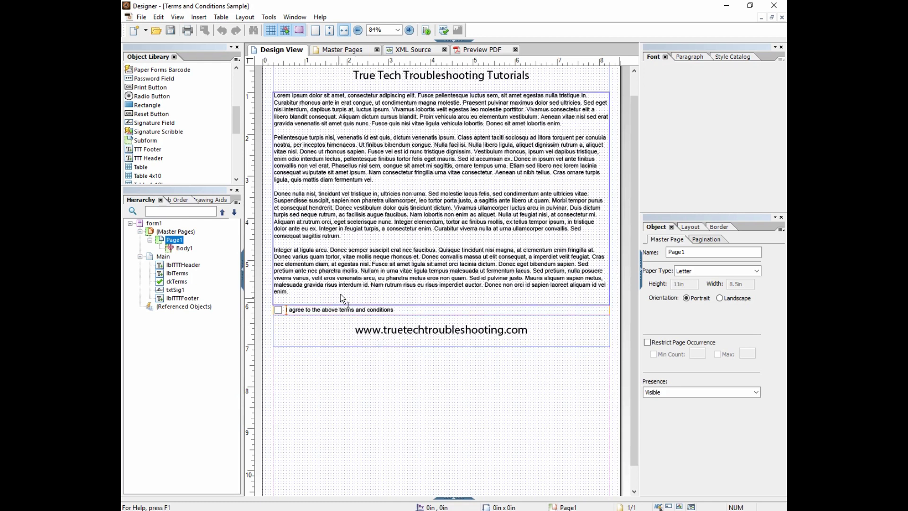
In the ckTerms click script, add lblTerms.presence = "visible" to the checked branch
click(301, 310)
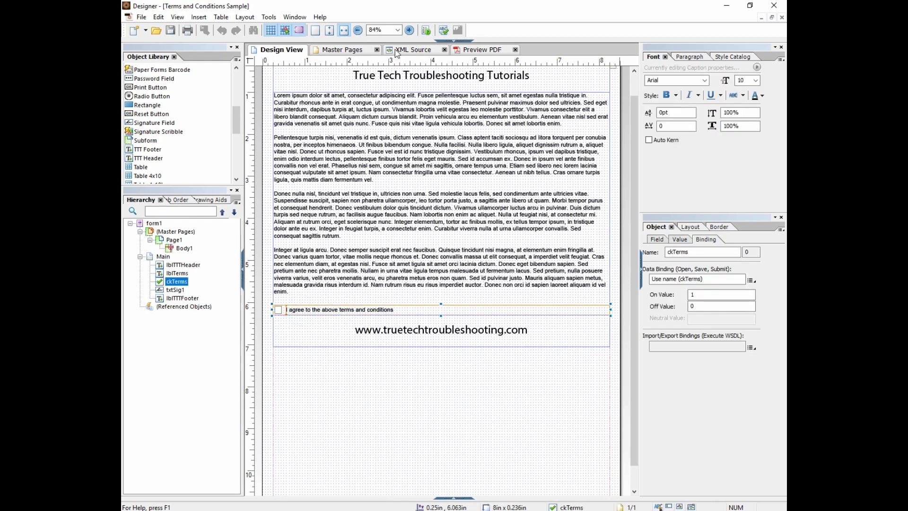
click(447, 41)
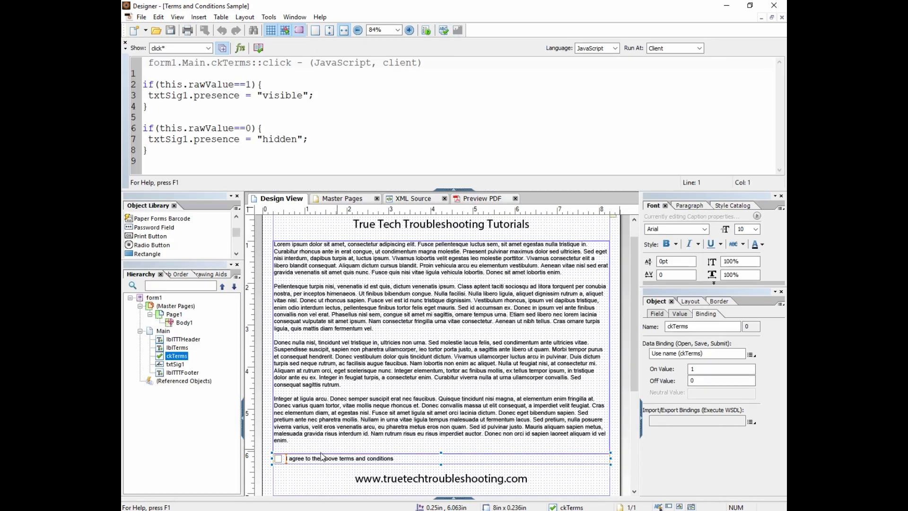
click(255, 105)
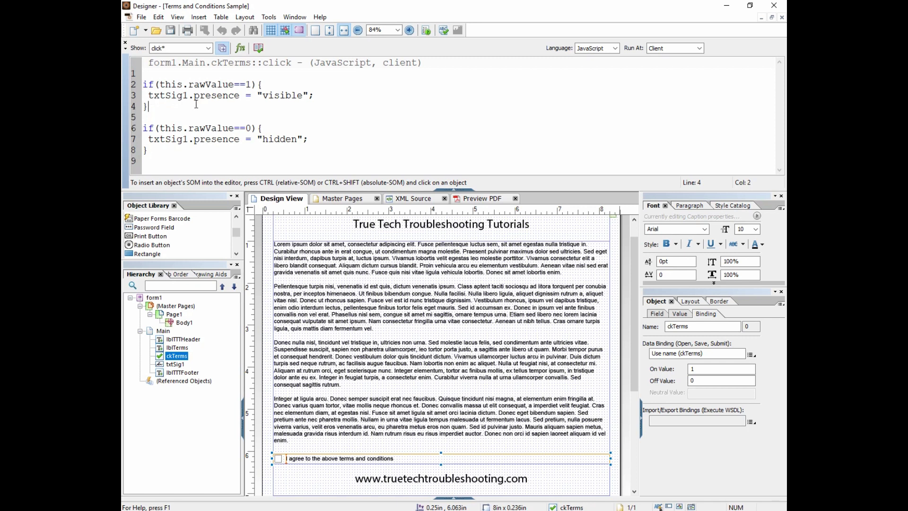
click(313, 94)
key(Return)
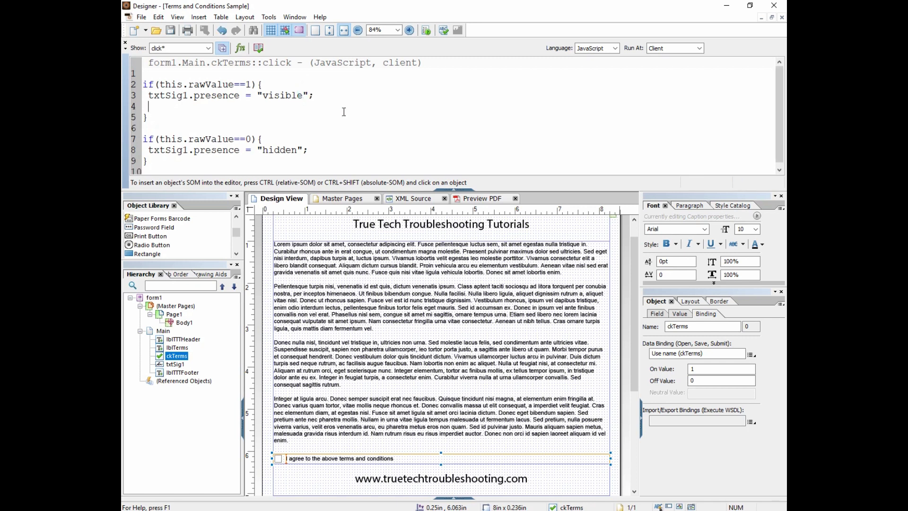
text(lblTerms)
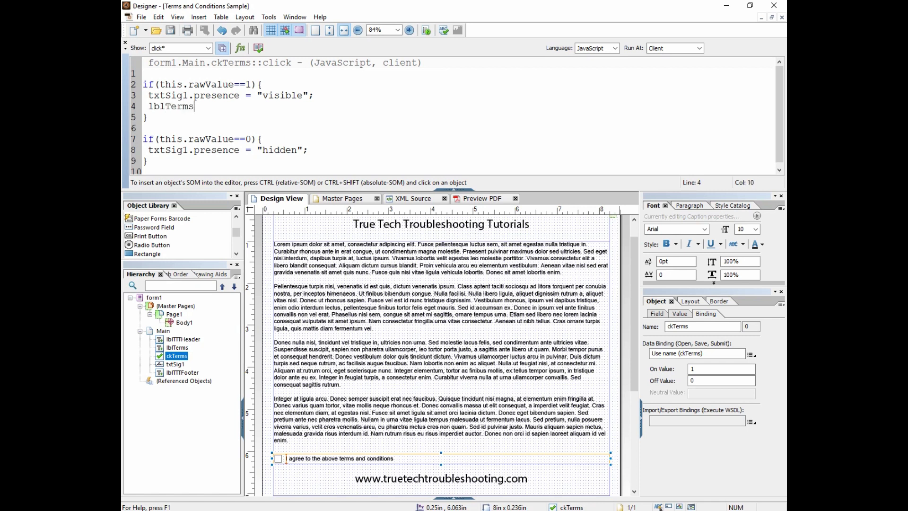
text(.presence = "visible";)
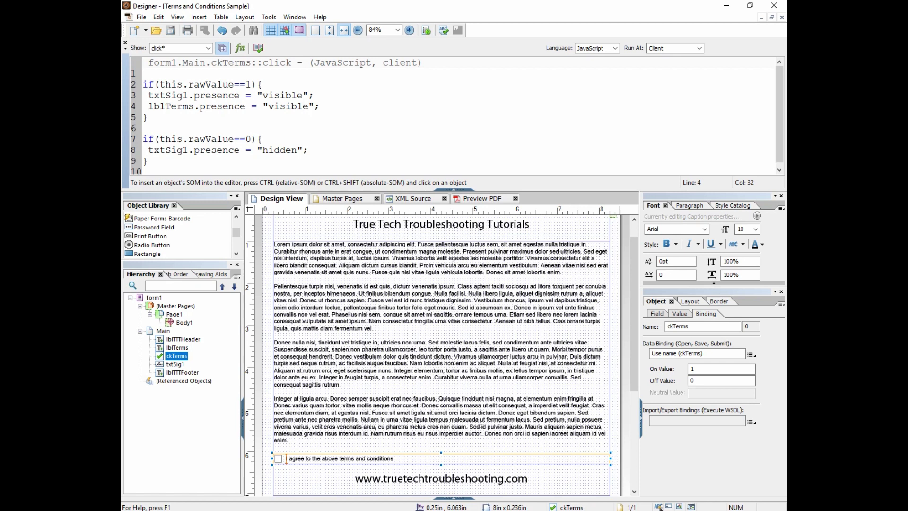
Add lblTerms.presence = "hidden"; to the unchecked branch of the script
click(316, 148)
key(Return)
text(lblTerms.presence = "hidden";)
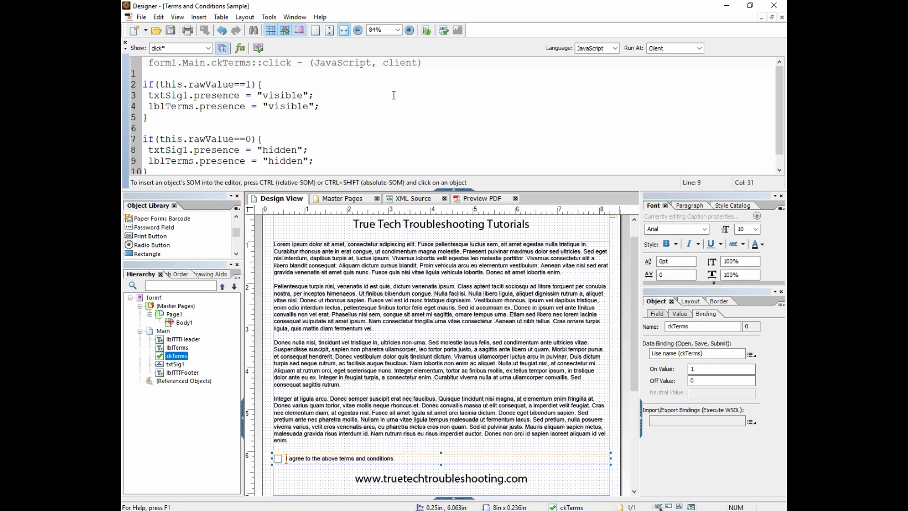
click(444, 193)
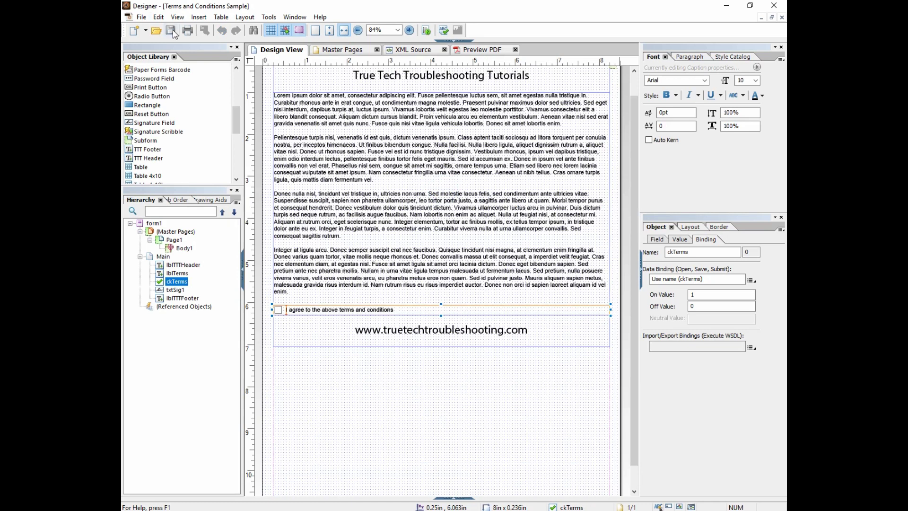
Save, then verify in the PDF preview that unticking I agree hides the terms text and signature
click(172, 31)
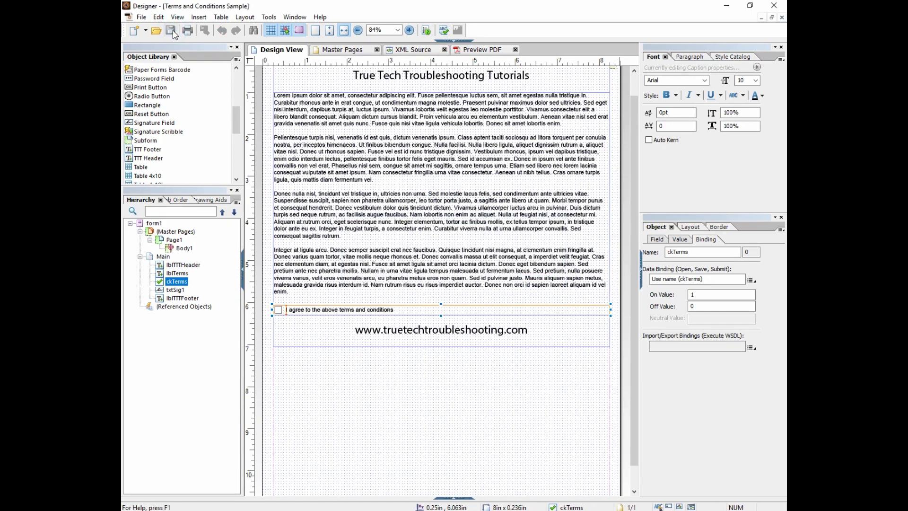
click(393, 128)
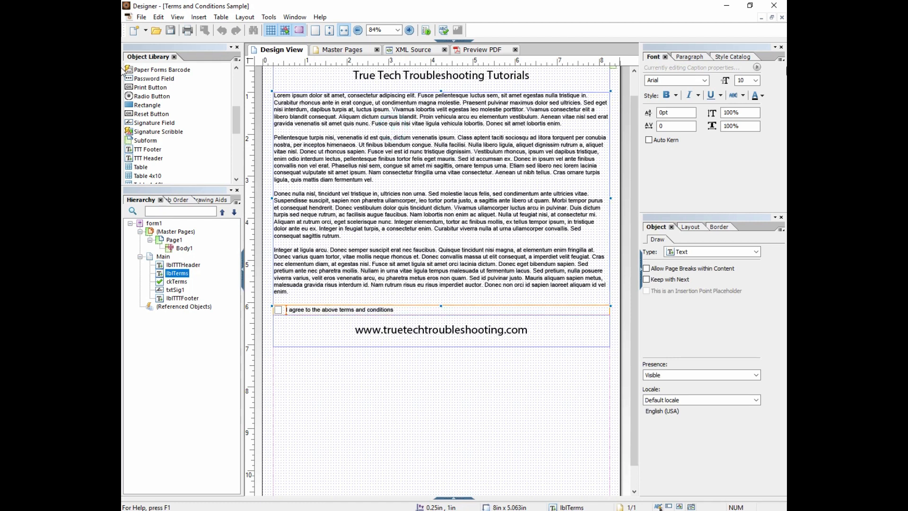
click(473, 49)
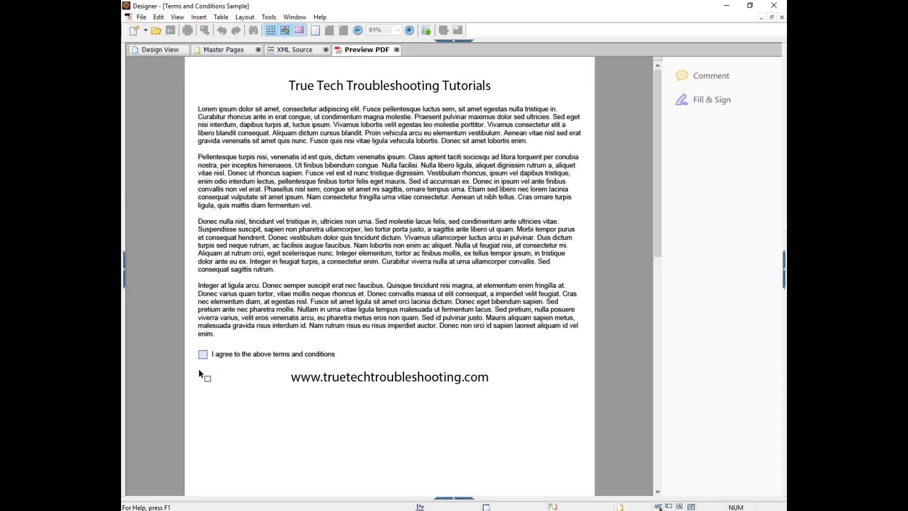
click(203, 354)
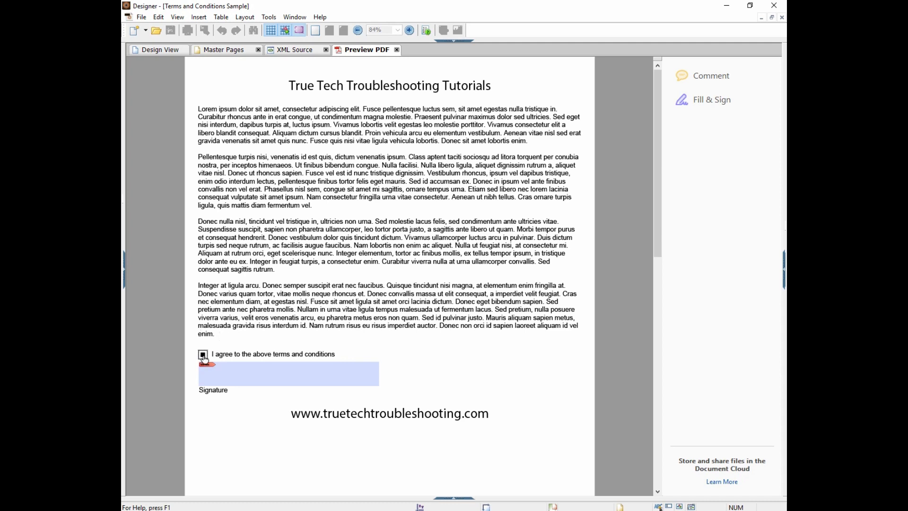
click(203, 355)
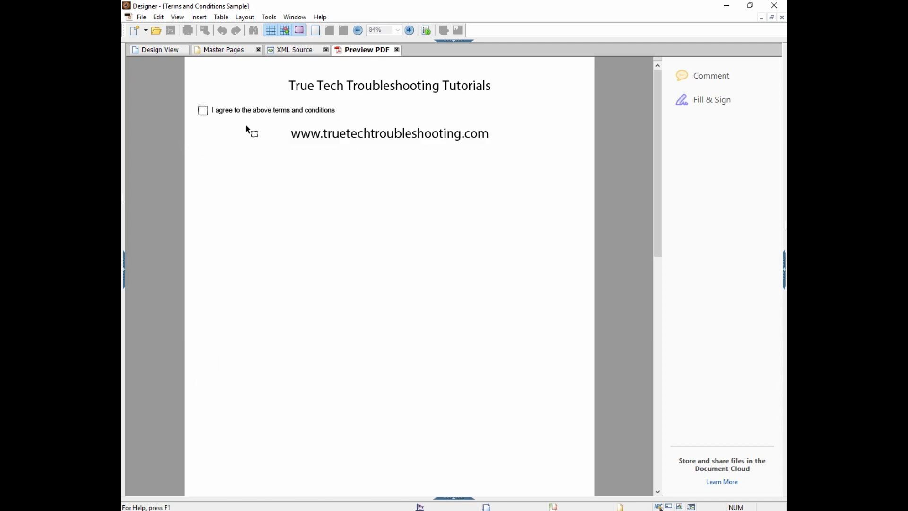
click(203, 111)
click(204, 354)
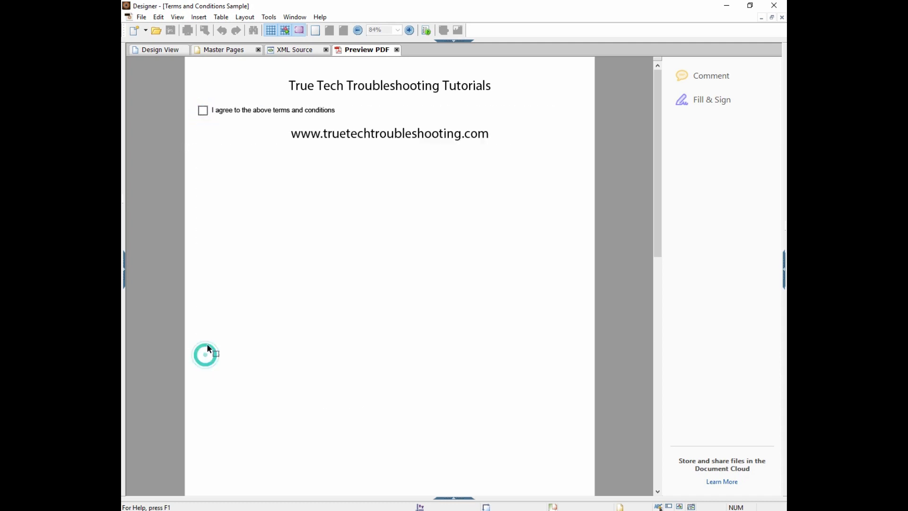
click(202, 112)
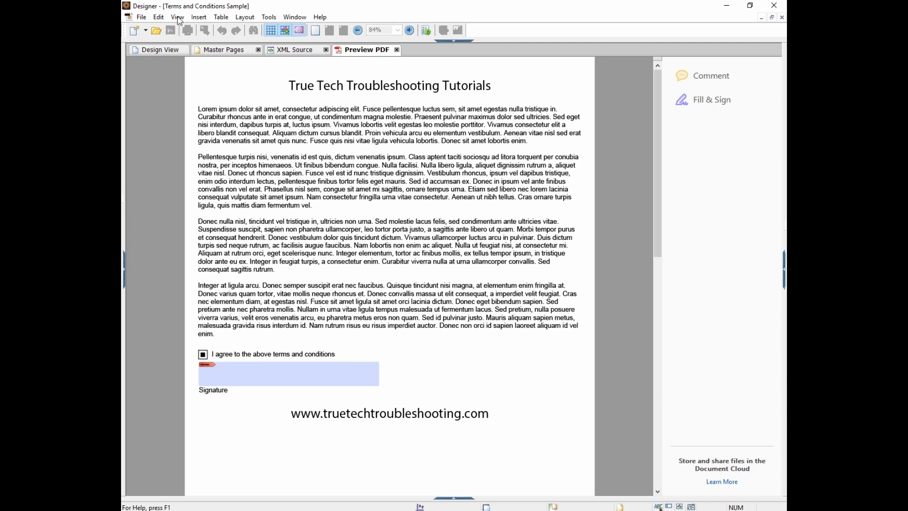
click(170, 51)
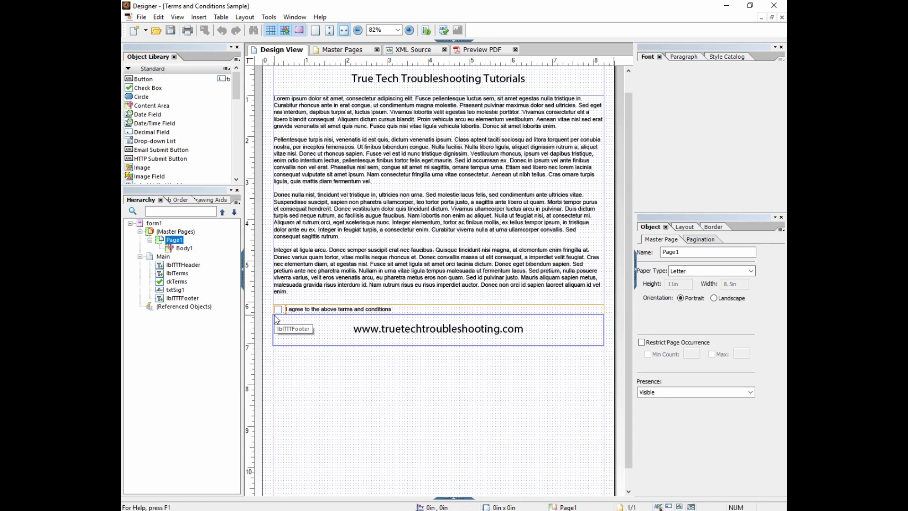
Show the Field settings of the ckTerms checkbox in the Object palette
click(343, 309)
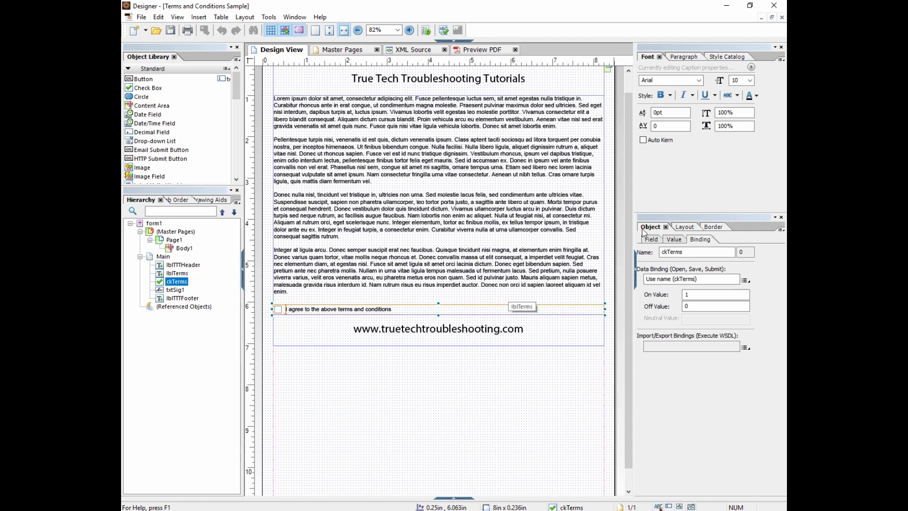
click(651, 240)
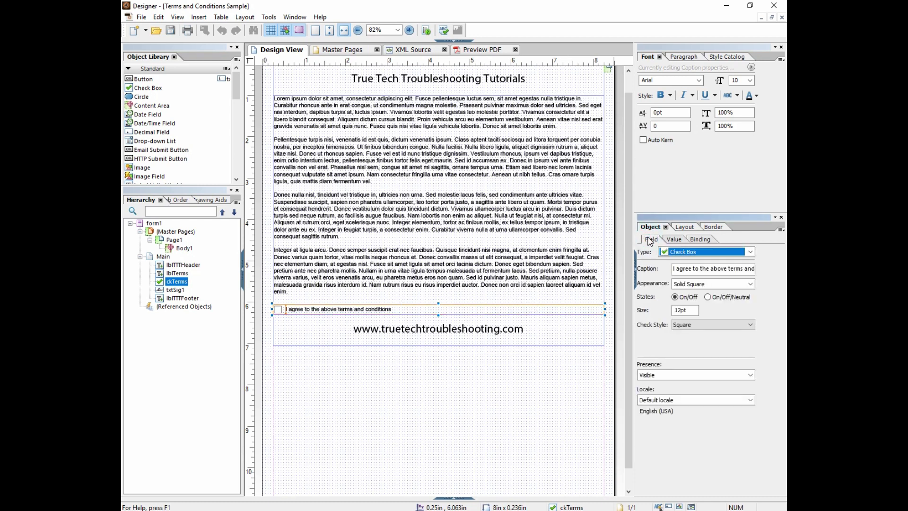